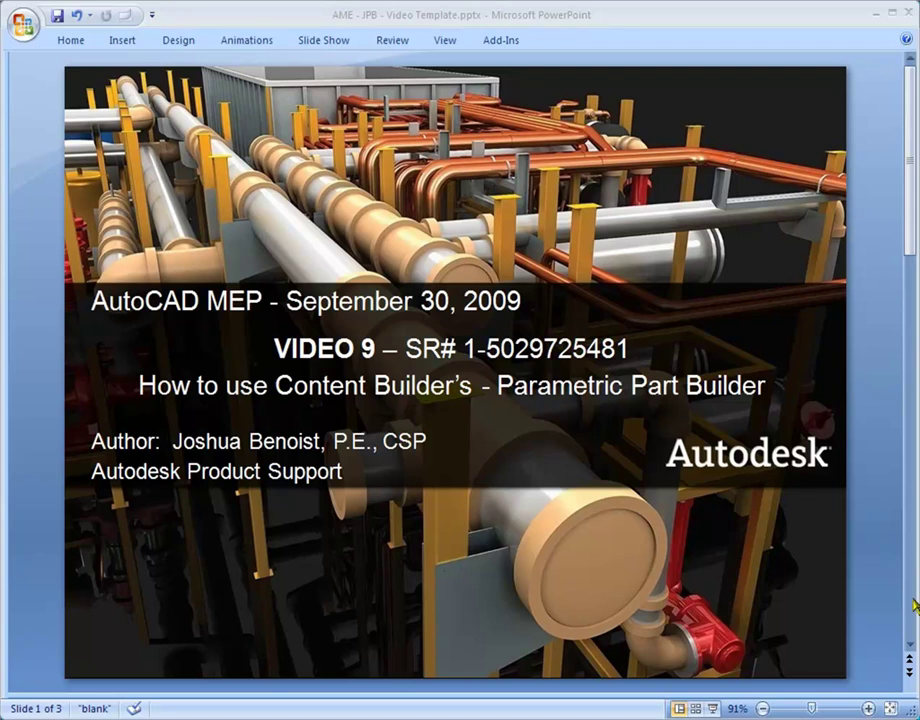
{"action": "left_click", "coordinate": [912, 600]}
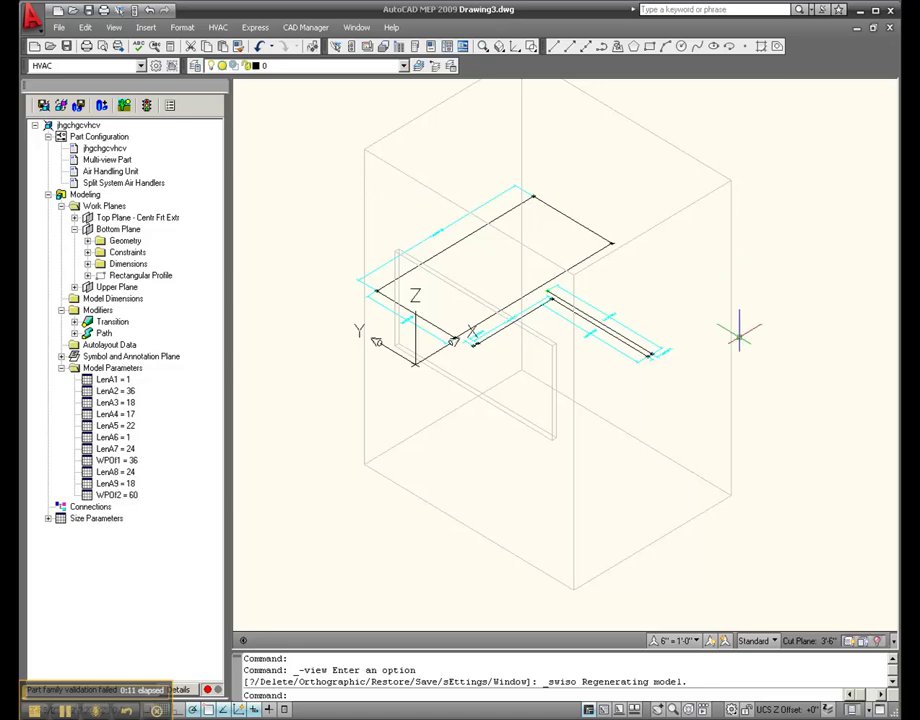
Step: Make the Top Plane - Centr Frt Extr and Bottom Plane work planes visible
{"action": "left_click", "coordinate": [126, 217]}
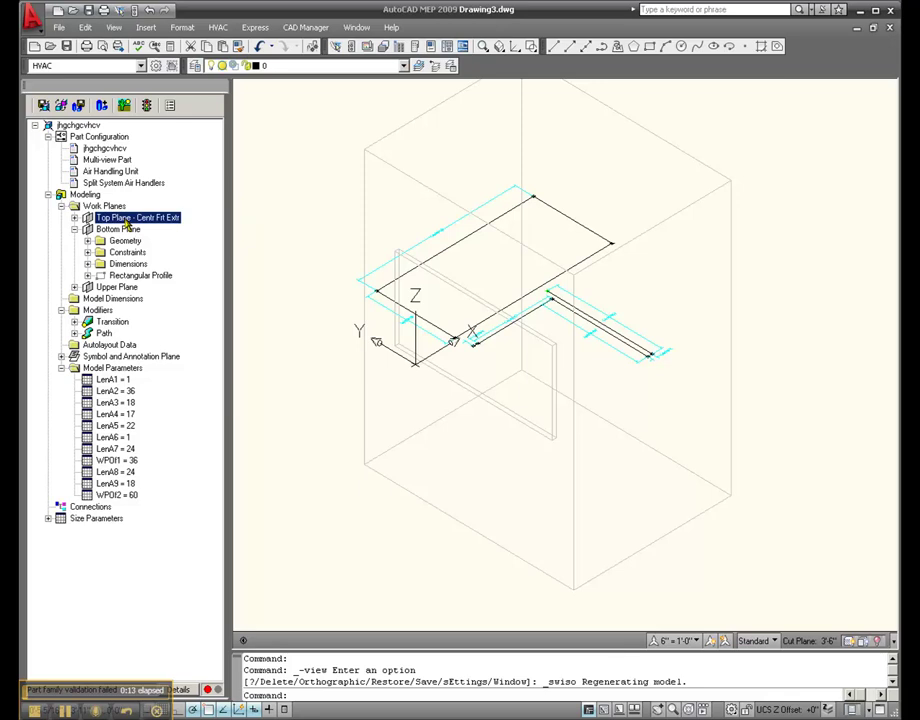
{"action": "right_click", "coordinate": [127, 218]}
{"action": "left_click", "coordinate": [145, 227]}
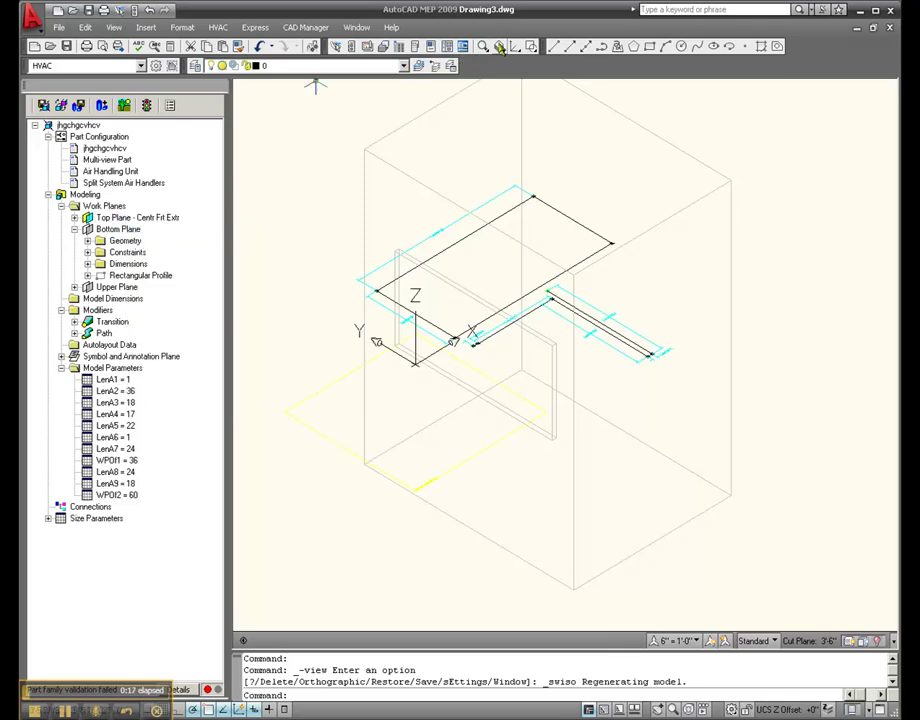
{"action": "right_click", "coordinate": [112, 229]}
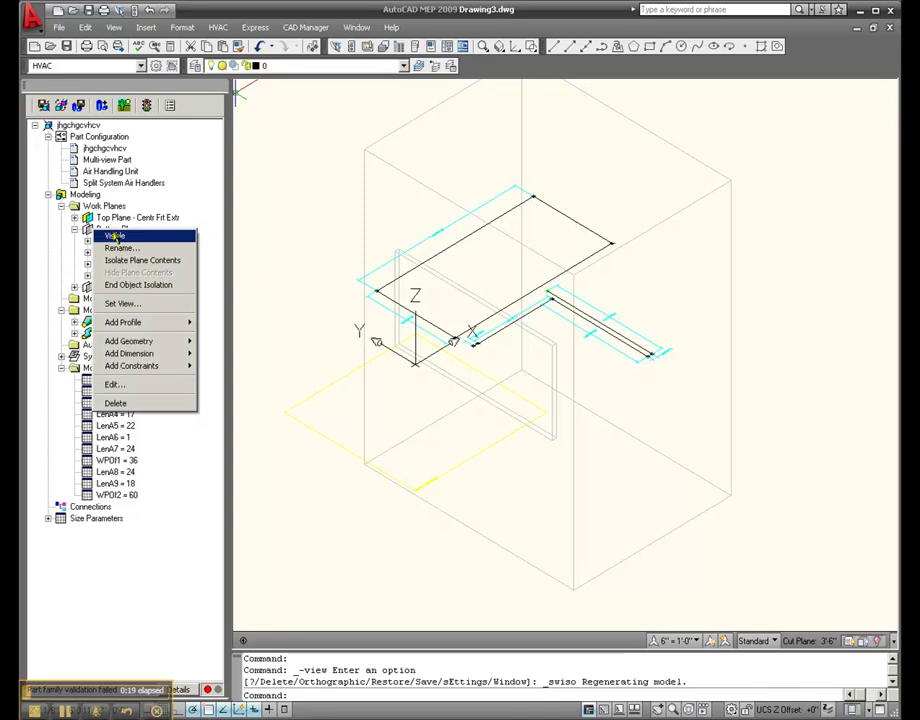
{"action": "left_click", "coordinate": [115, 235]}
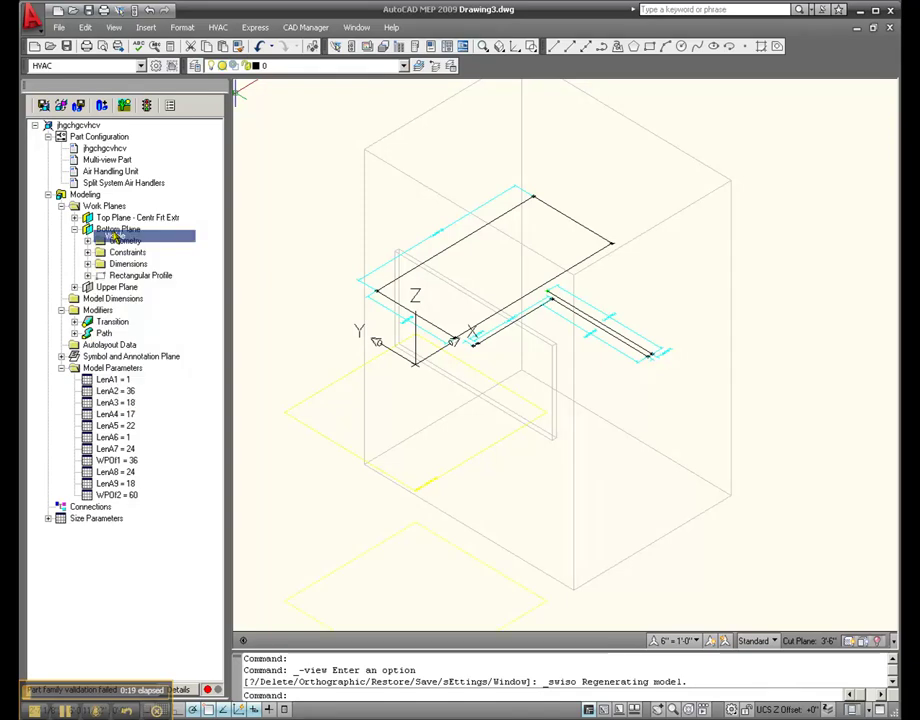
Step: Expand the contents of the Upper Plane and make that work plane visible
{"action": "left_click", "coordinate": [499, 46]}
{"action": "left_click", "coordinate": [499, 65]}
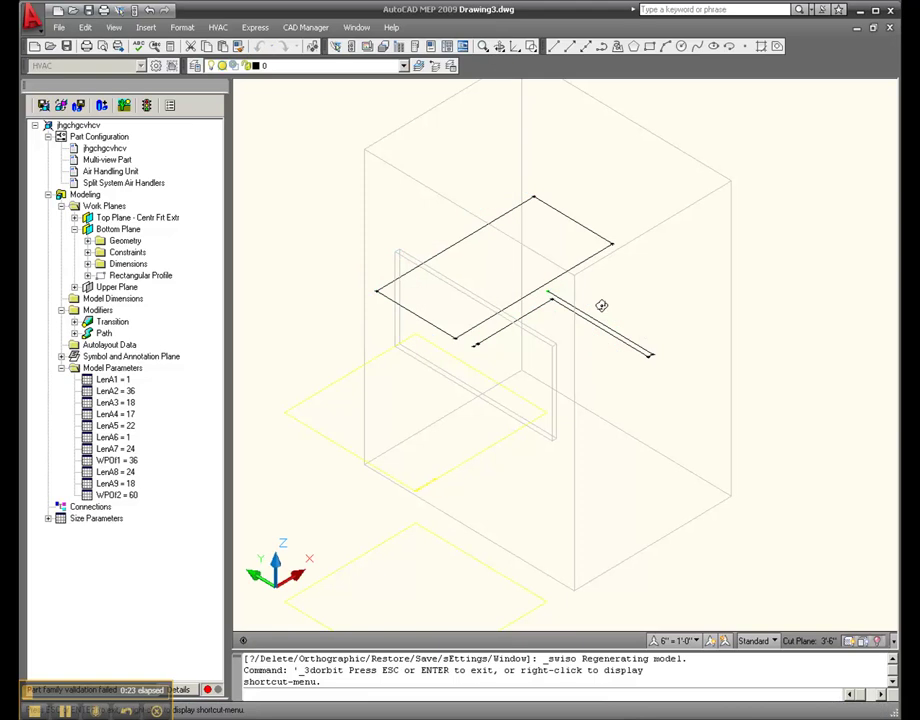
{"action": "left_click_drag", "start_coordinate": [601, 305], "coordinate": [608, 339]}
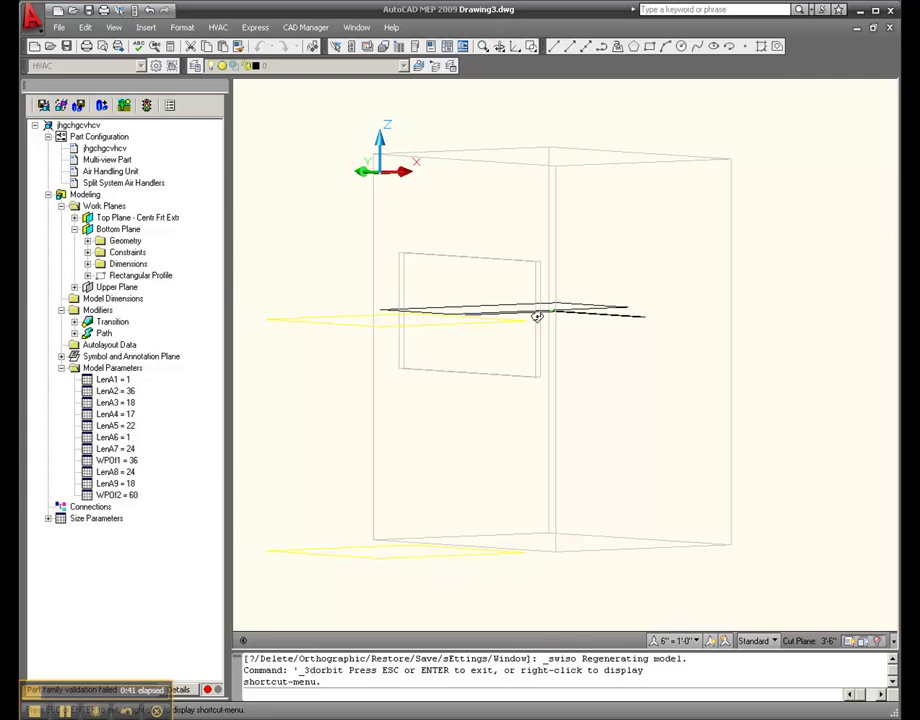
{"action": "mouse_move", "coordinate": [575, 380]}
{"action": "left_mouse_down"}
{"action": "mouse_move", "coordinate": [571, 390]}
{"action": "mouse_move", "coordinate": [603, 375]}
{"action": "mouse_move", "coordinate": [569, 380]}
{"action": "left_mouse_up"}
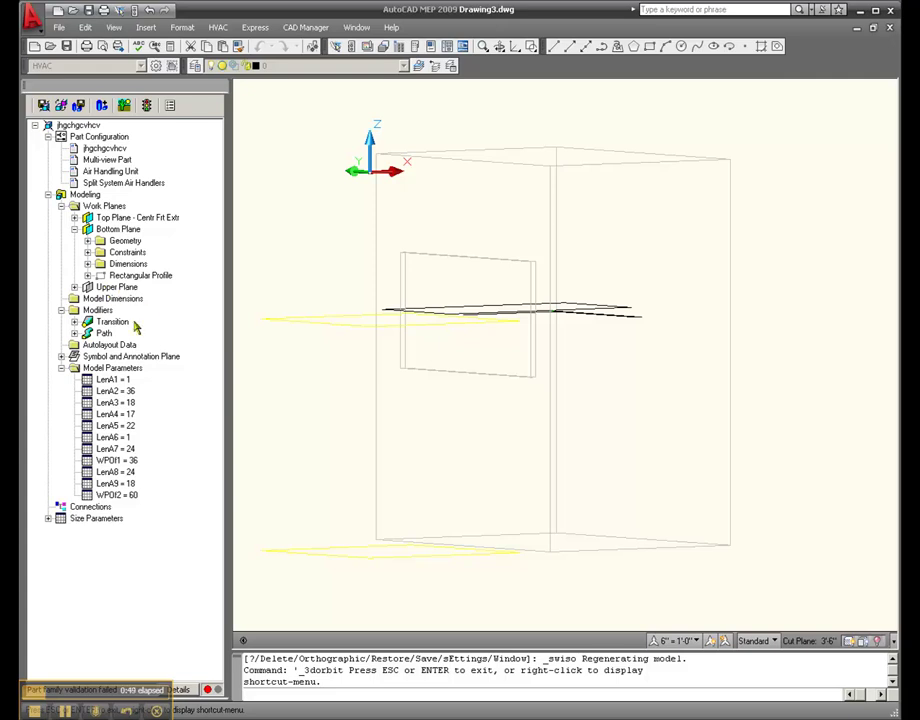
{"action": "left_click", "coordinate": [117, 288]}
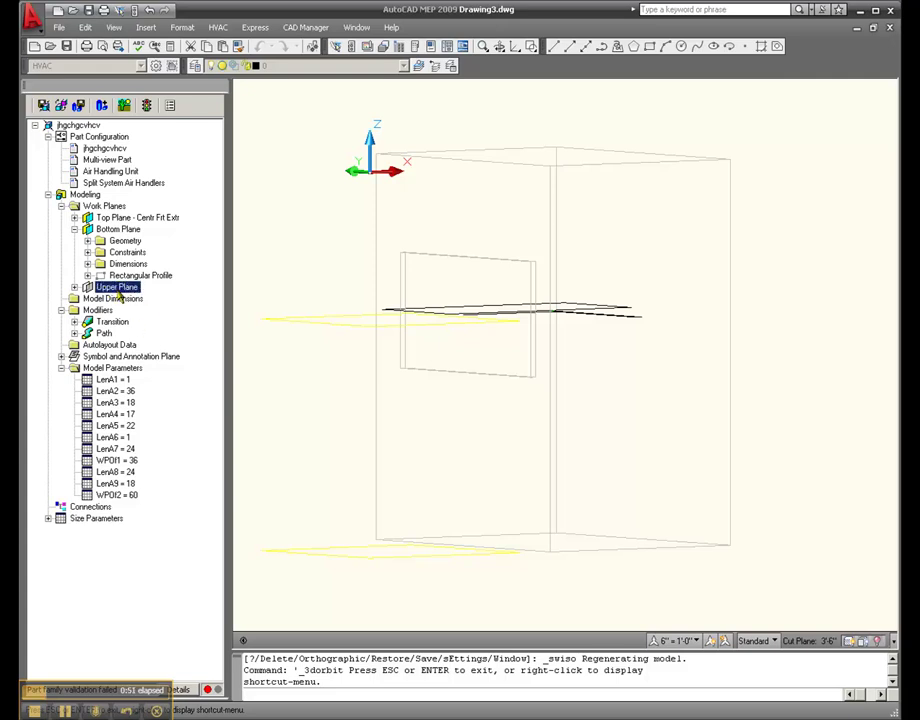
{"action": "double_click", "coordinate": [116, 292]}
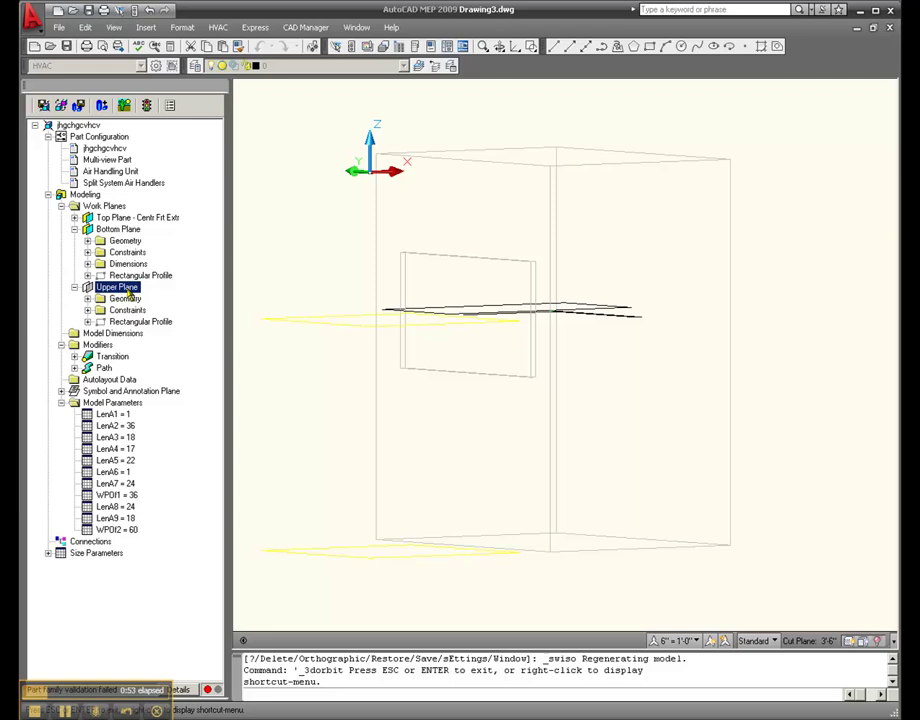
{"action": "right_click", "coordinate": [339, 288]}
{"action": "left_click", "coordinate": [352, 293]}
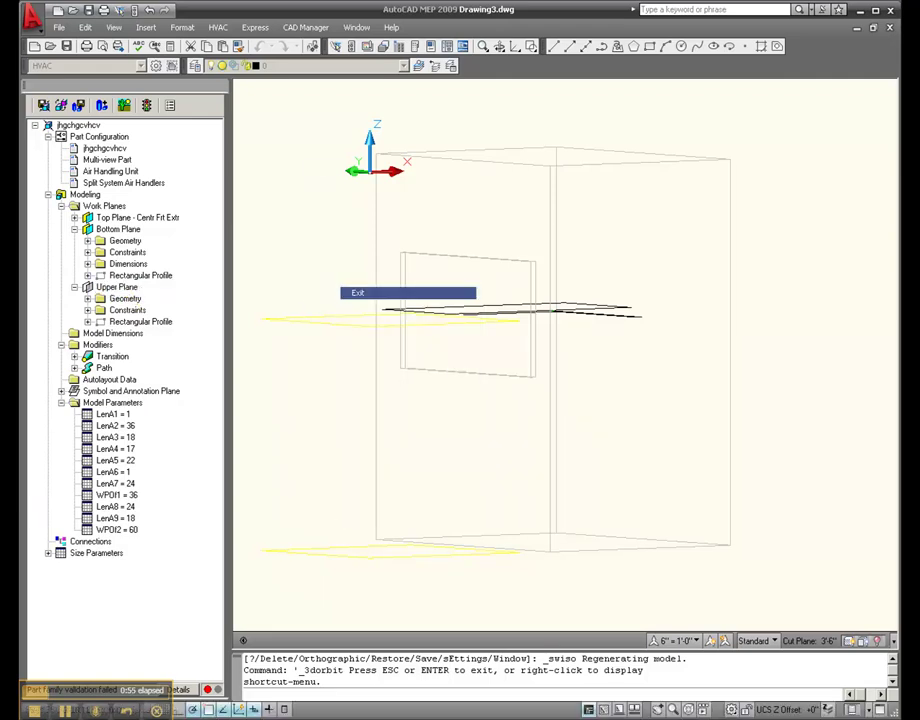
{"action": "right_click", "coordinate": [125, 288]}
{"action": "left_click", "coordinate": [152, 292]}
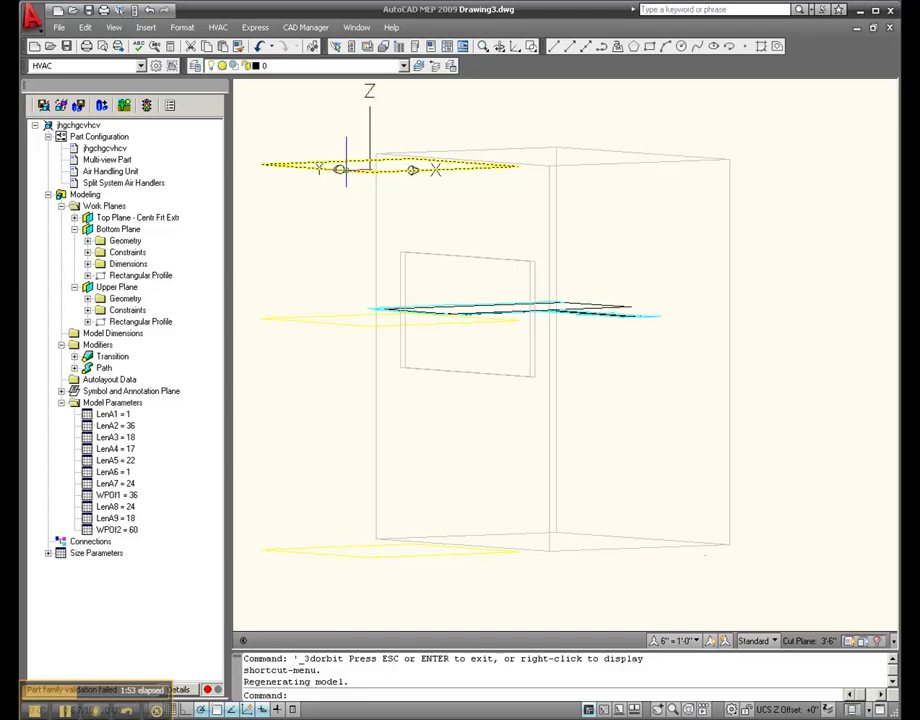
{"action": "mouse_move", "coordinate": [346, 166]}
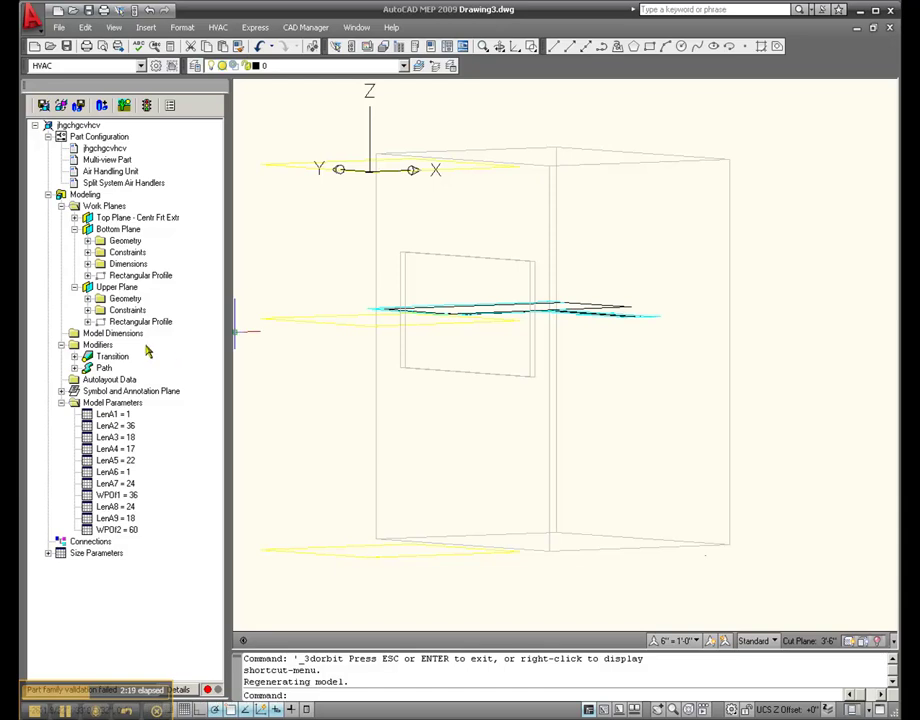
{"action": "right_click", "coordinate": [101, 347]}
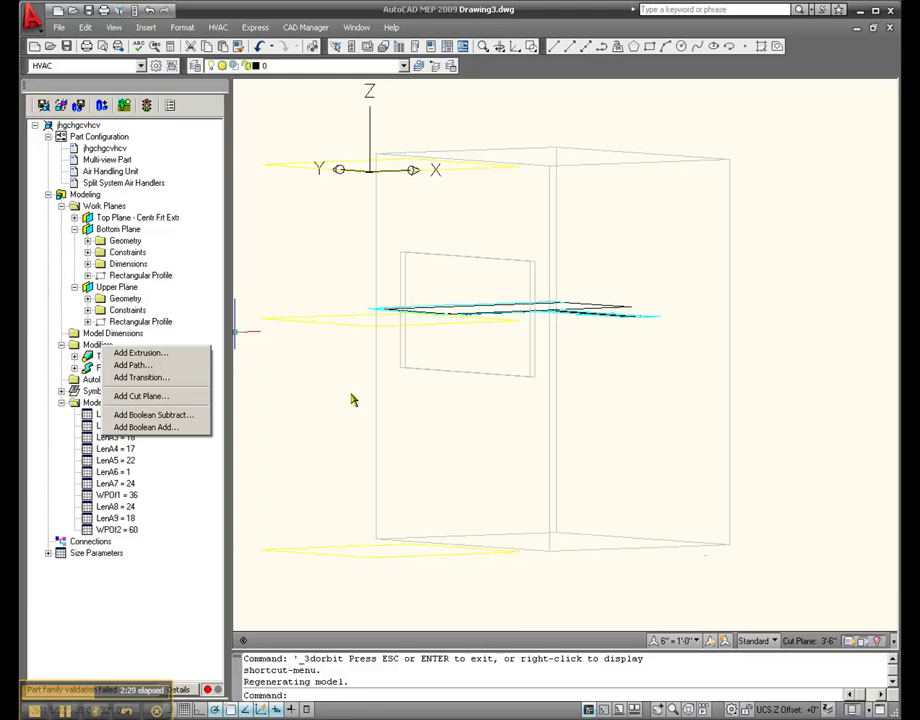
{"action": "key", "text": "Escape"}
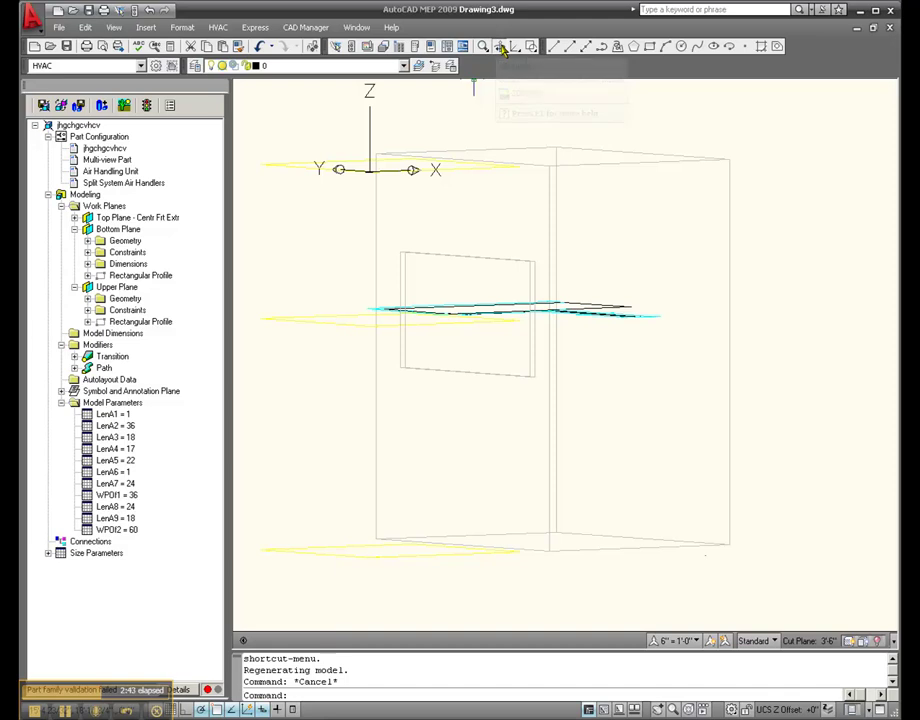
Step: Switch the model to the top view and end the object isolation of the work planes
{"action": "left_click_drag", "start_coordinate": [503, 47], "coordinate": [500, 64]}
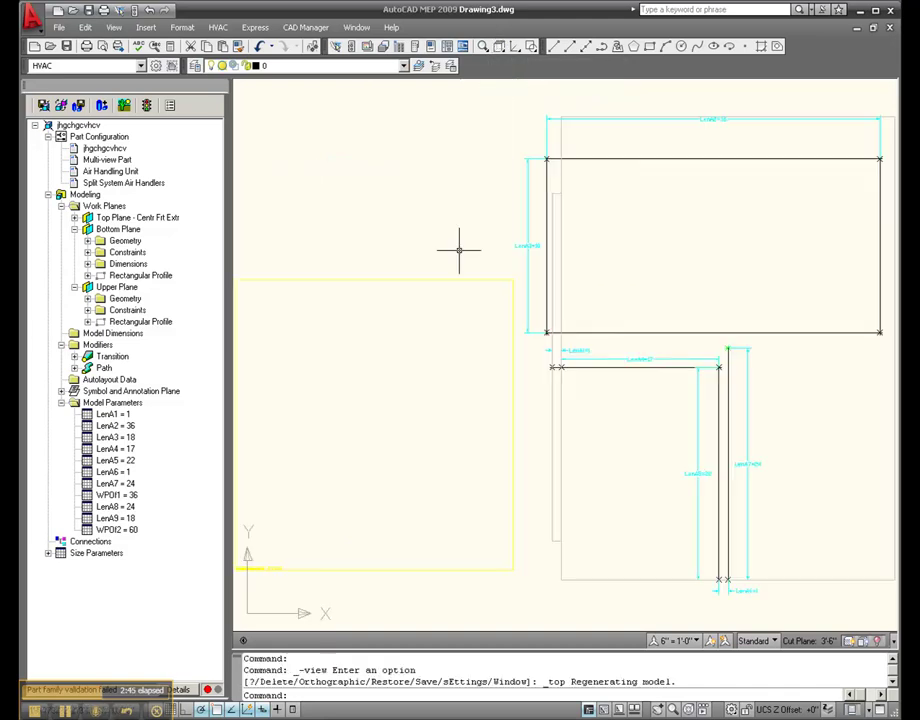
{"action": "scroll", "coordinate": [355, 363], "scroll_direction": "down", "scroll_amount": 3}
{"action": "scroll", "coordinate": [548, 228], "scroll_direction": "up", "scroll_amount": 1}
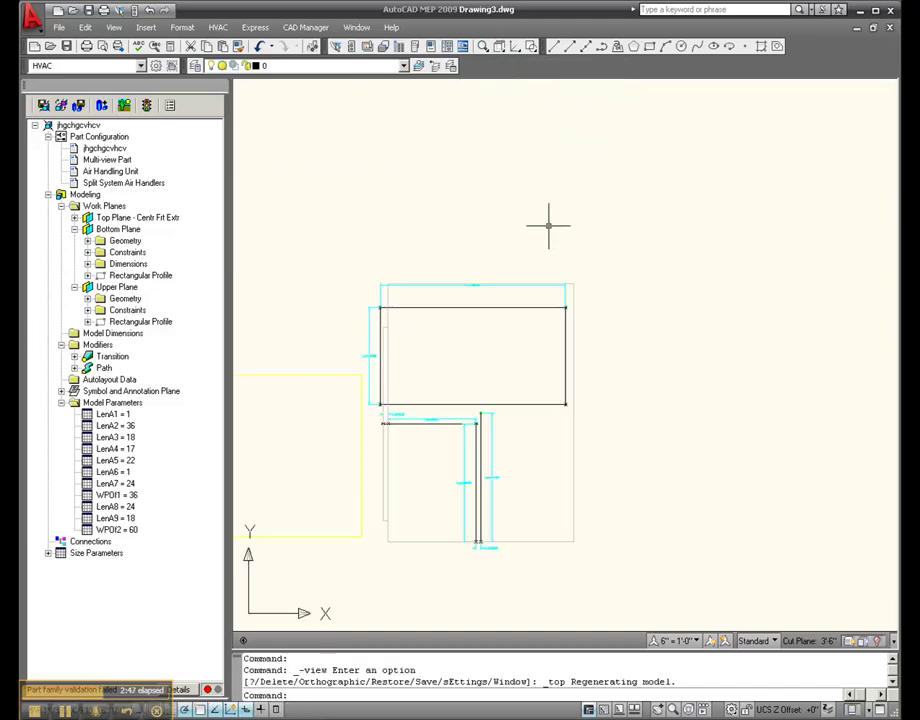
{"action": "right_click", "coordinate": [114, 231]}
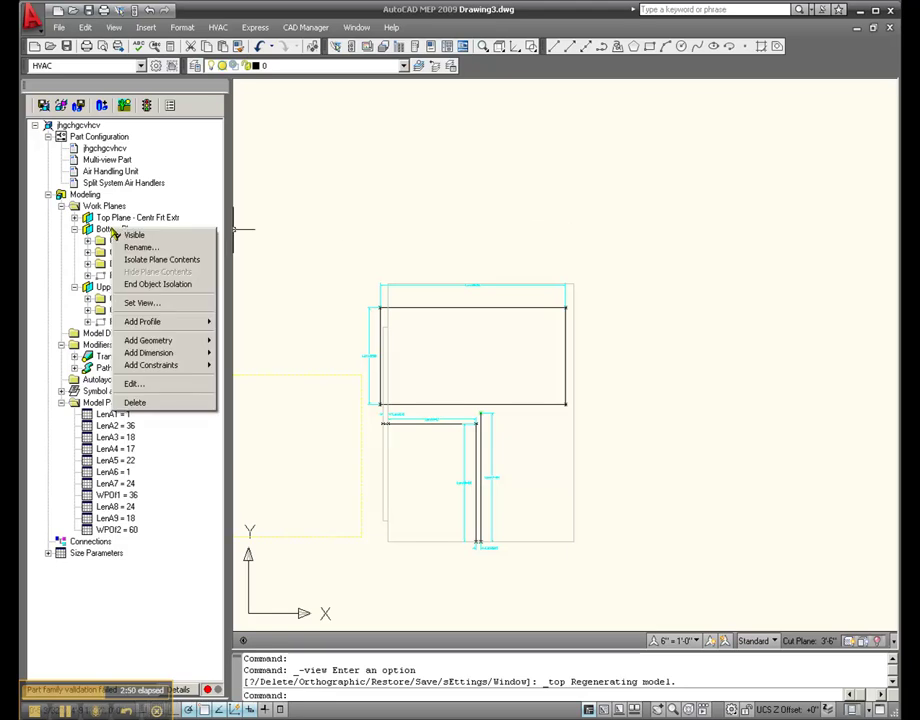
{"action": "left_click", "coordinate": [145, 283]}
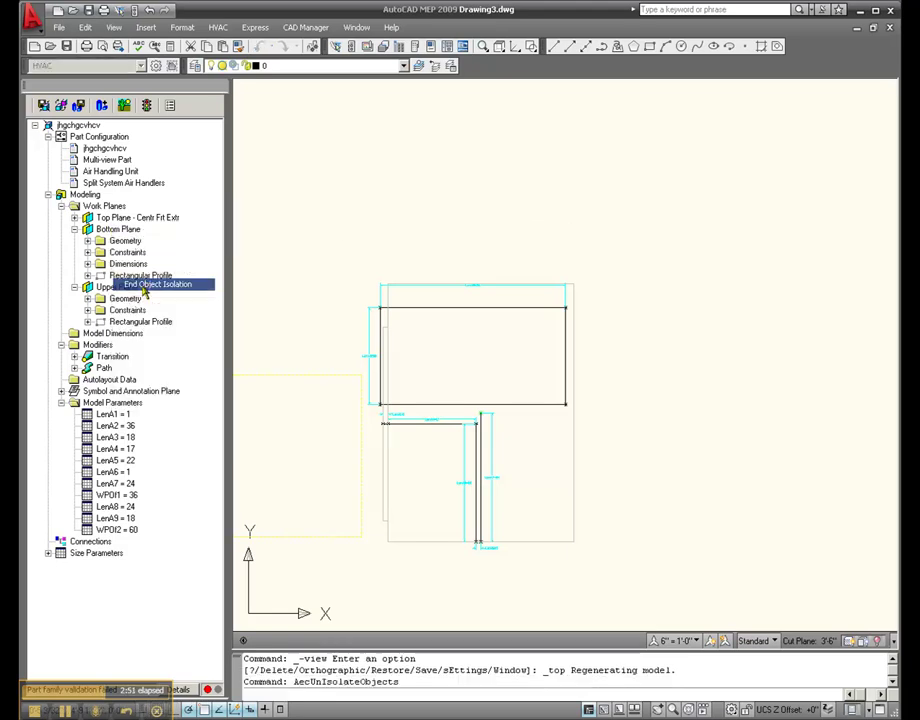
Step: Hide the plane contents of the Bottom Plane and the Top Plane - Centr Frt Extr
{"action": "right_click", "coordinate": [125, 231]}
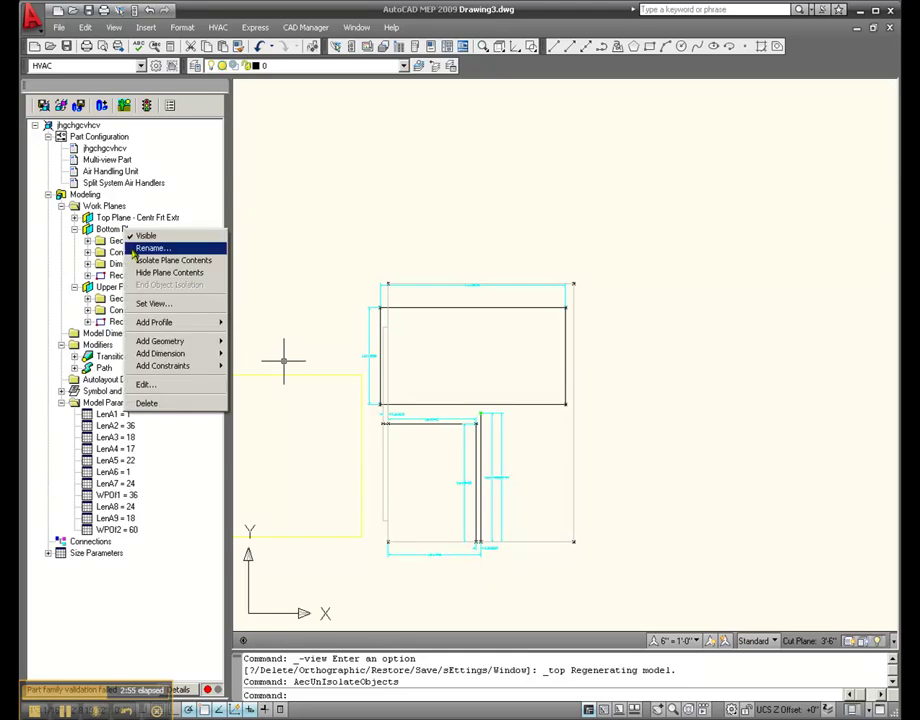
{"action": "left_click", "coordinate": [142, 272]}
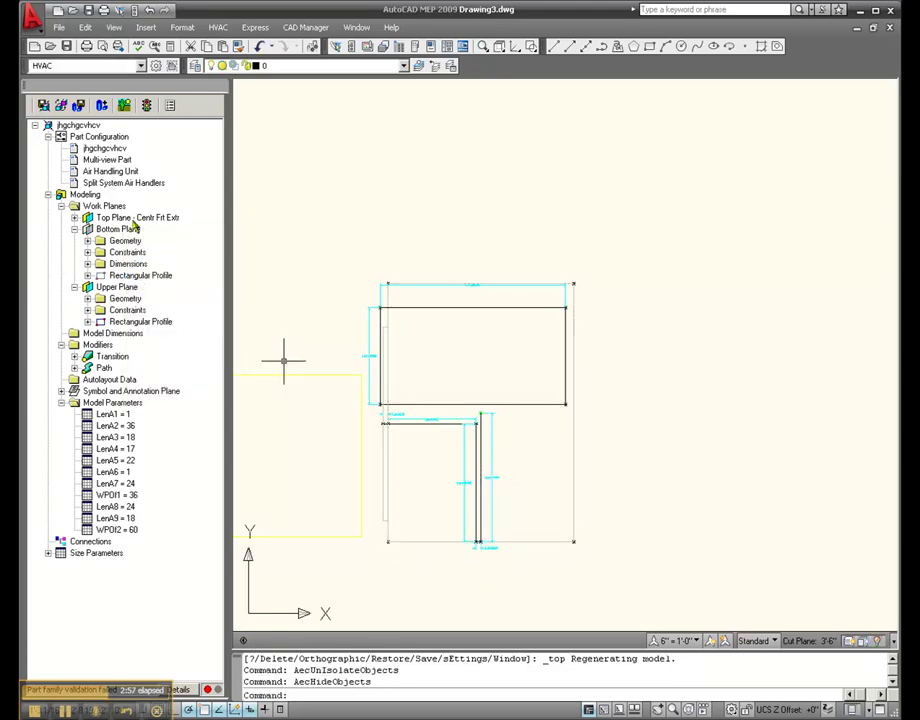
{"action": "right_click", "coordinate": [134, 218]}
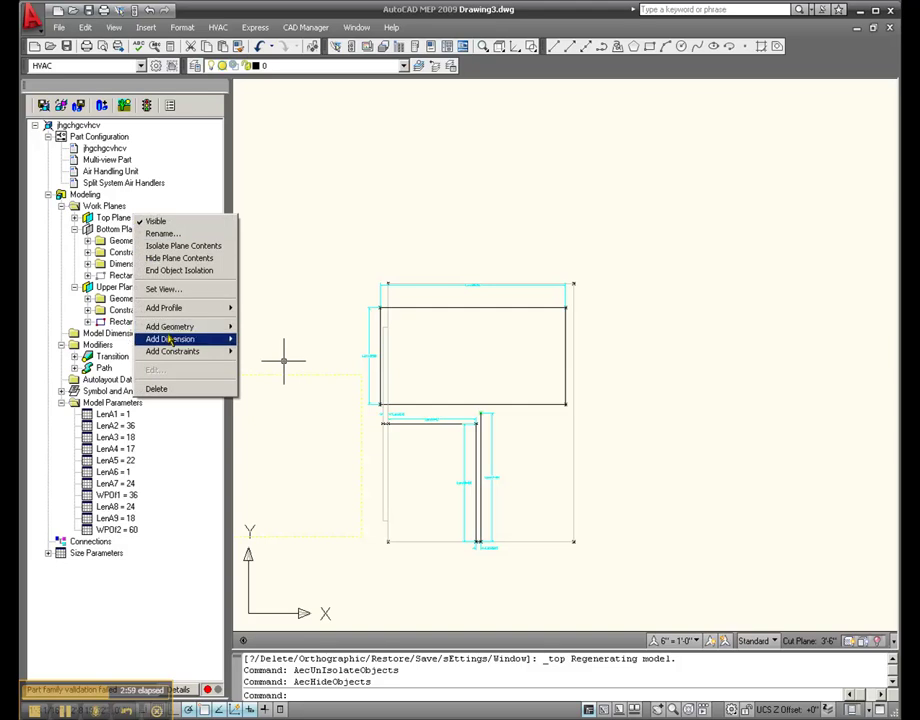
{"action": "mouse_move", "coordinate": [165, 336]}
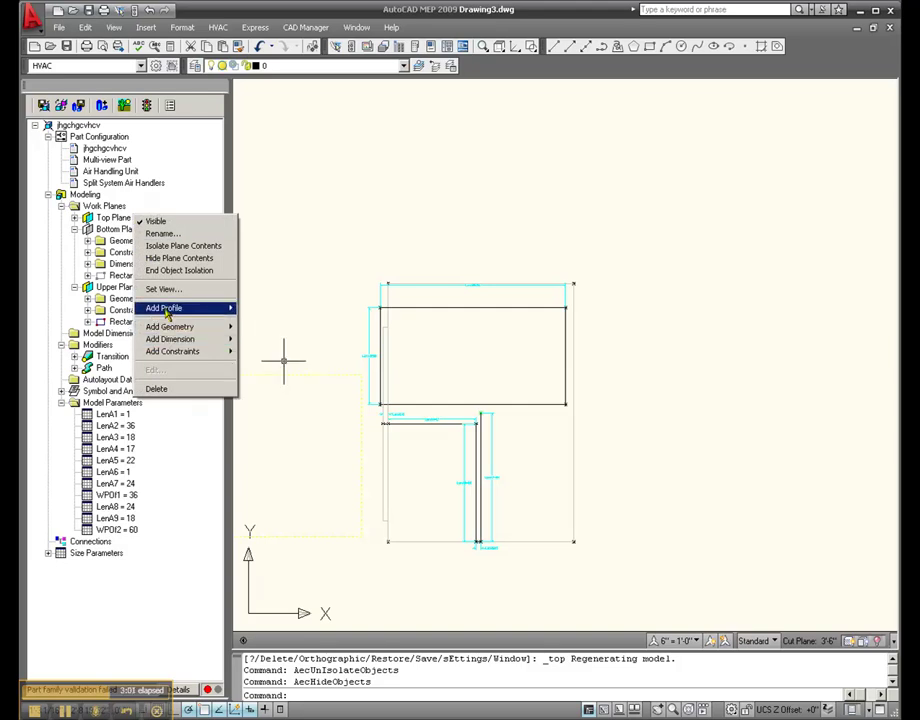
{"action": "left_click", "coordinate": [170, 262]}
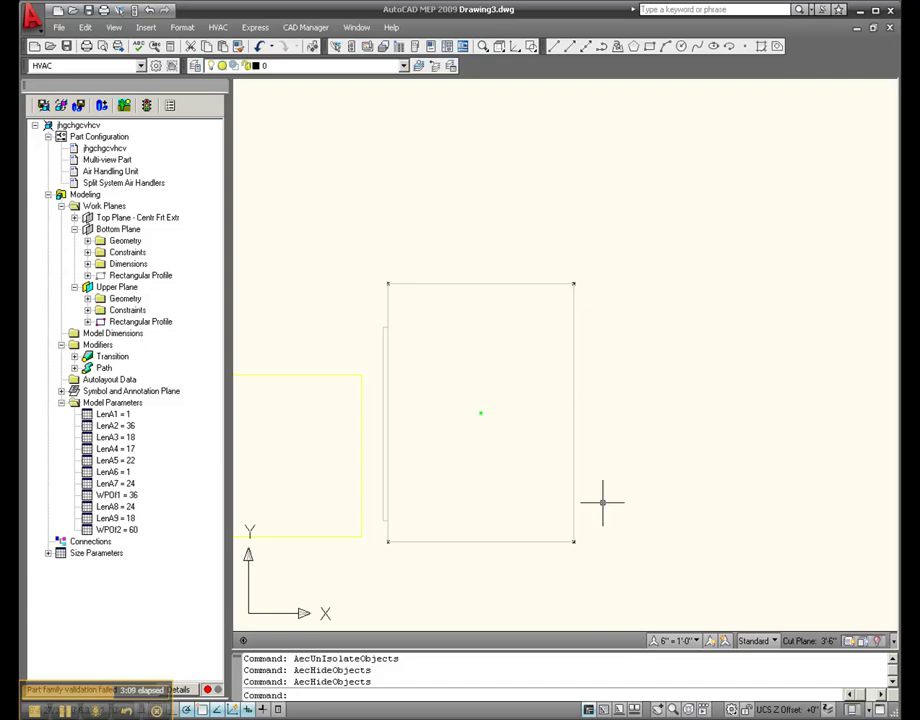
Step: Examine the red path in the TOP view of the reference drawing 40RM.dwg, then return to Drawing3.dwg
{"action": "scroll", "coordinate": [527, 374], "scroll_direction": "up", "scroll_amount": 2}
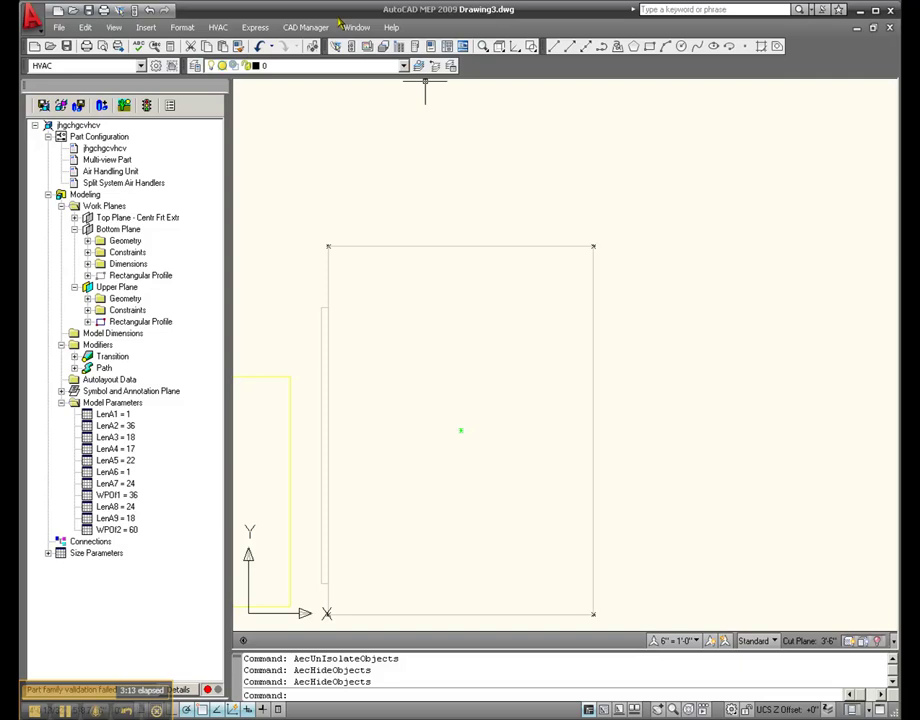
{"action": "left_click", "coordinate": [357, 27]}
{"action": "left_click", "coordinate": [418, 426]}
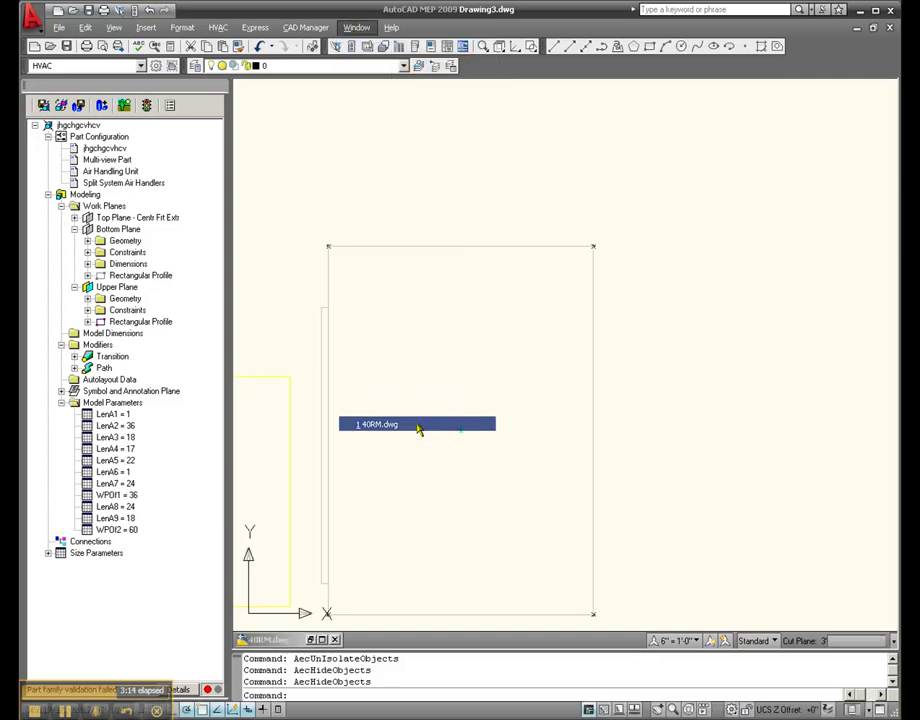
{"action": "scroll", "coordinate": [408, 410], "scroll_direction": "down", "scroll_amount": 2}
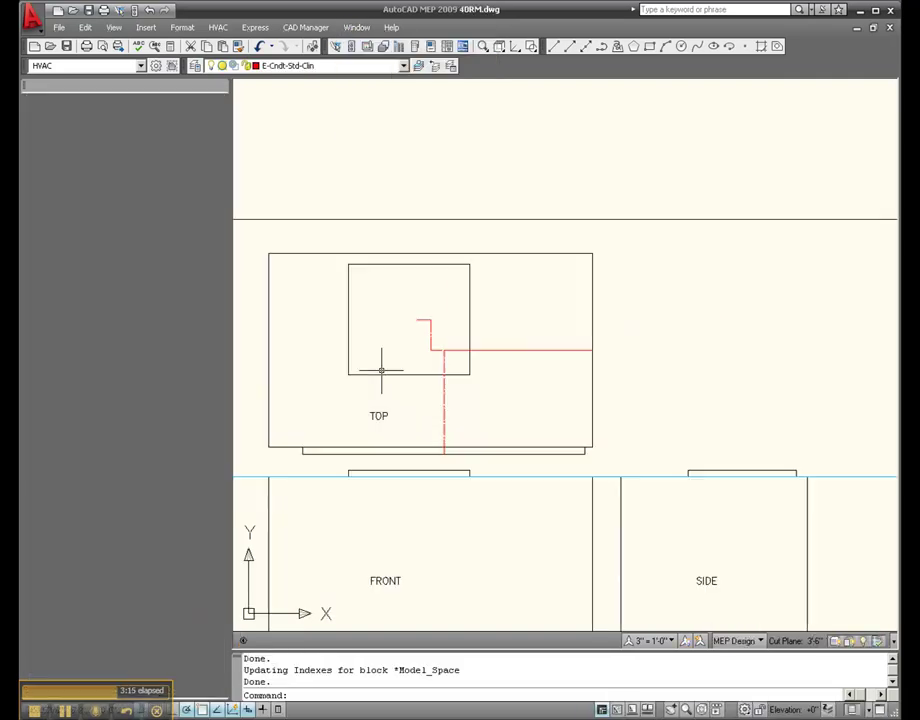
{"action": "left_click", "coordinate": [357, 27]}
{"action": "left_click", "coordinate": [388, 440]}
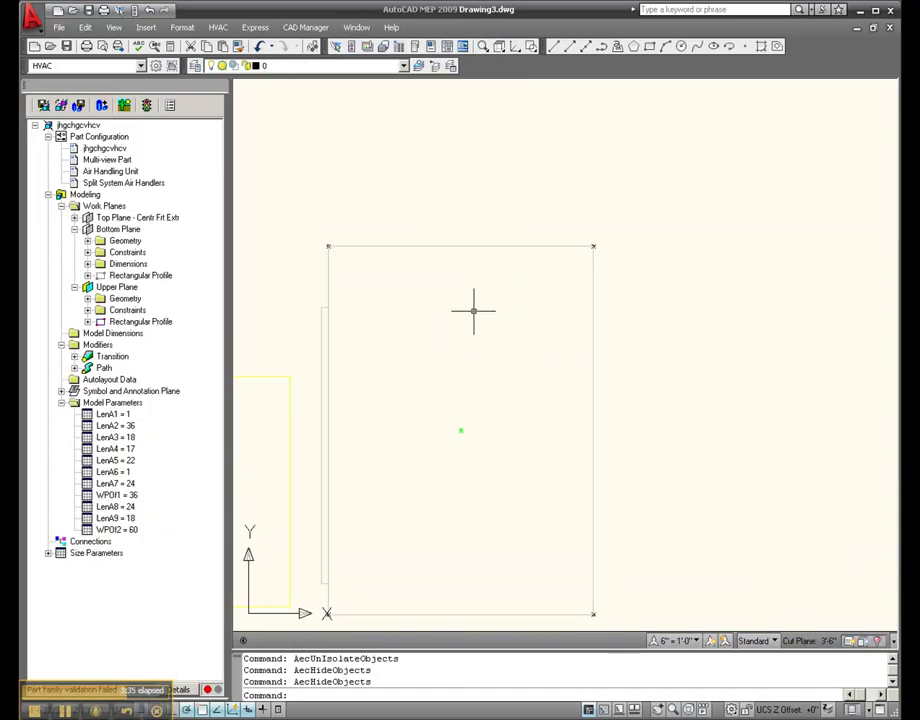
Step: Draw four connected lines on the Upper Plane from the centre point: about 5" right, 8" up, 3" left, then up again
{"action": "right_click", "coordinate": [134, 290]}
{"action": "mouse_move", "coordinate": [197, 399]}
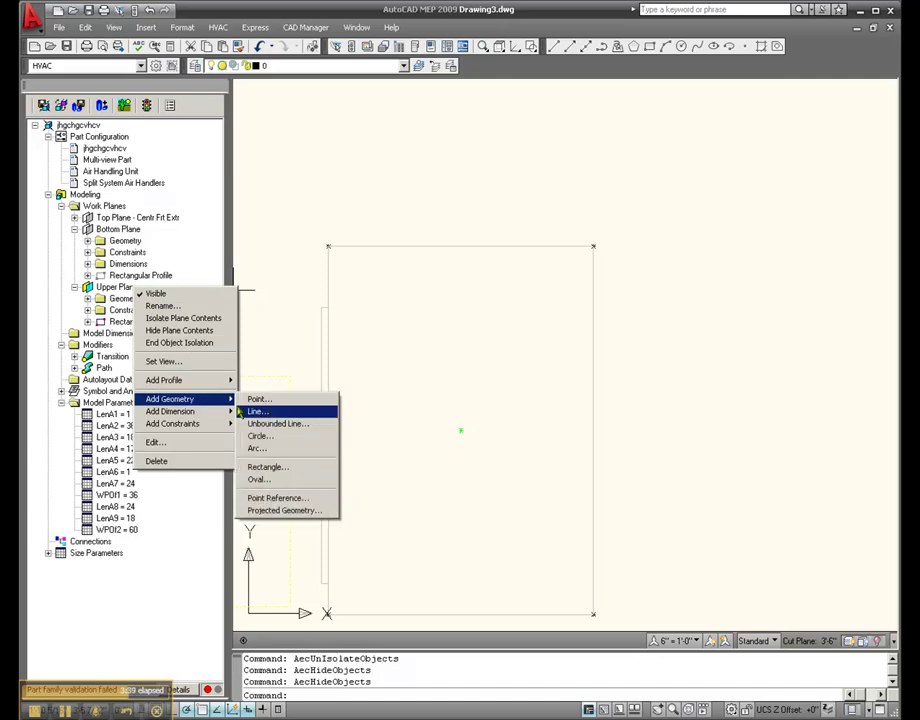
{"action": "left_click", "coordinate": [268, 413]}
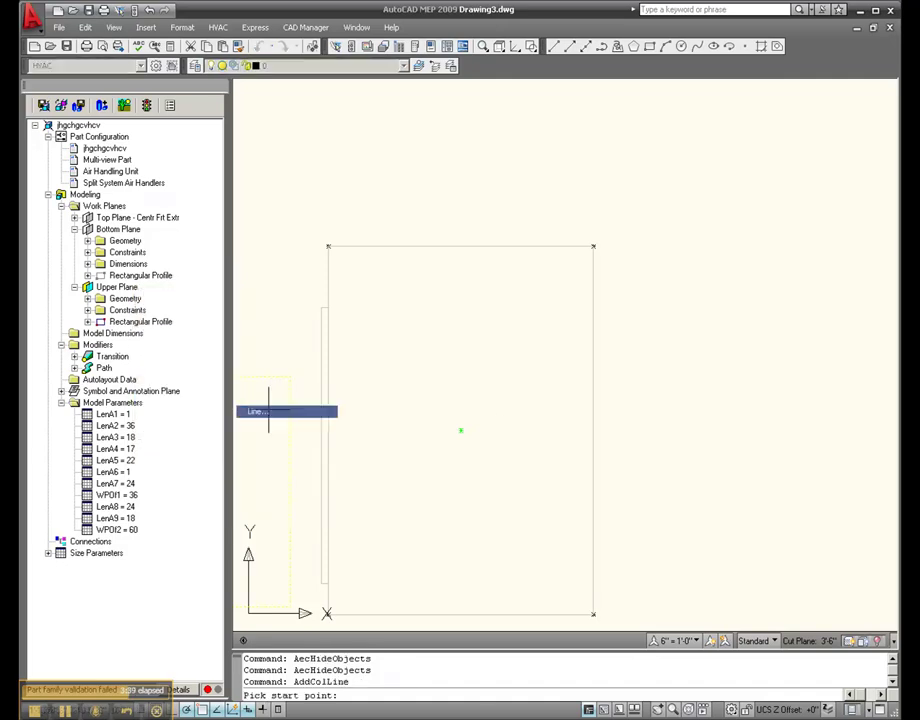
{"action": "left_click", "coordinate": [460, 431]}
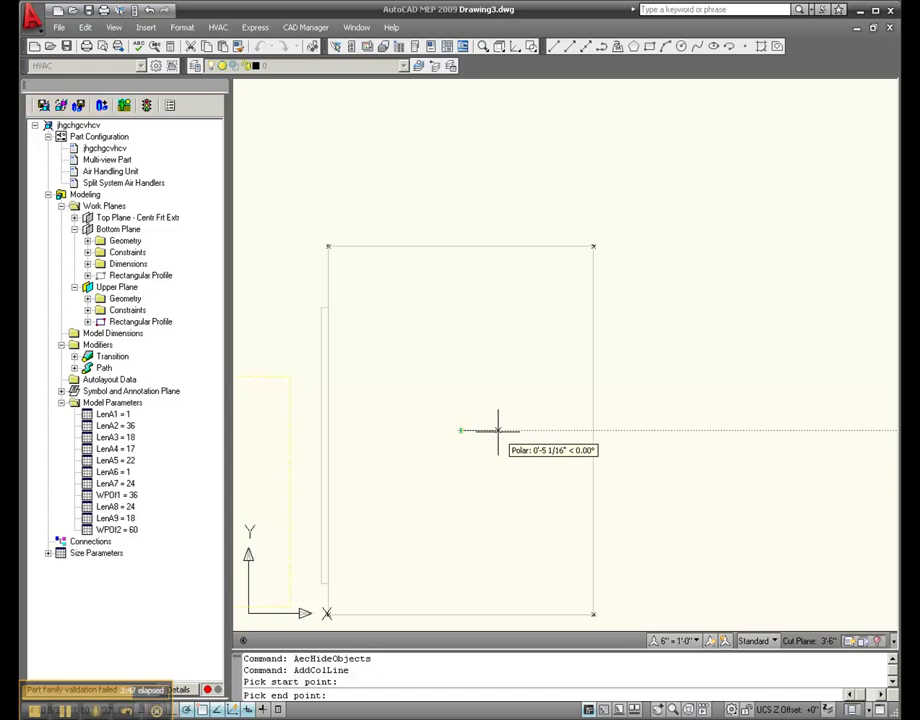
{"action": "left_click", "coordinate": [498, 431]}
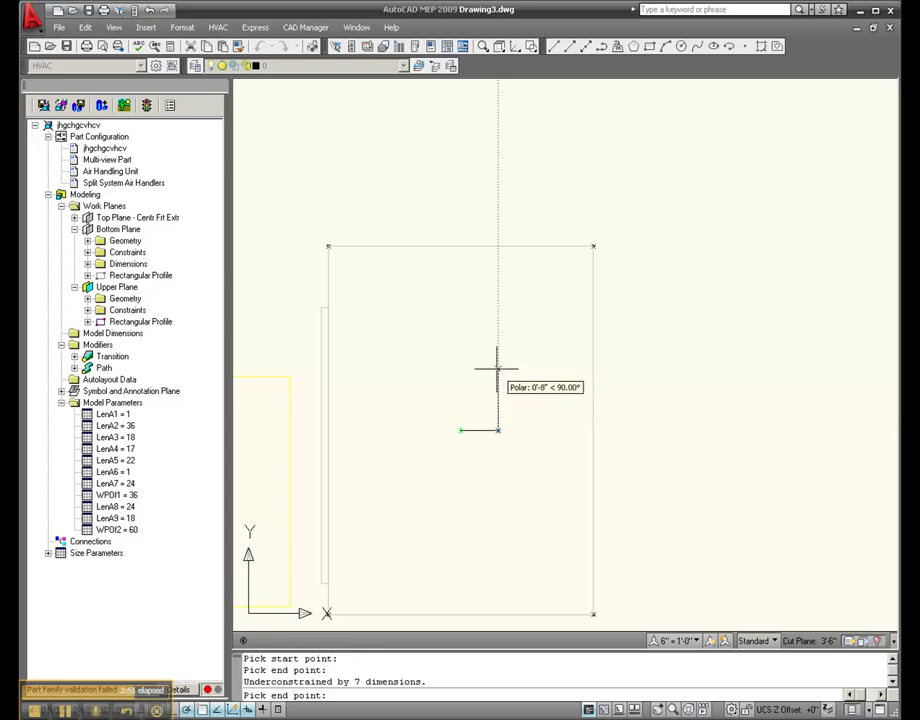
{"action": "left_click", "coordinate": [498, 369]}
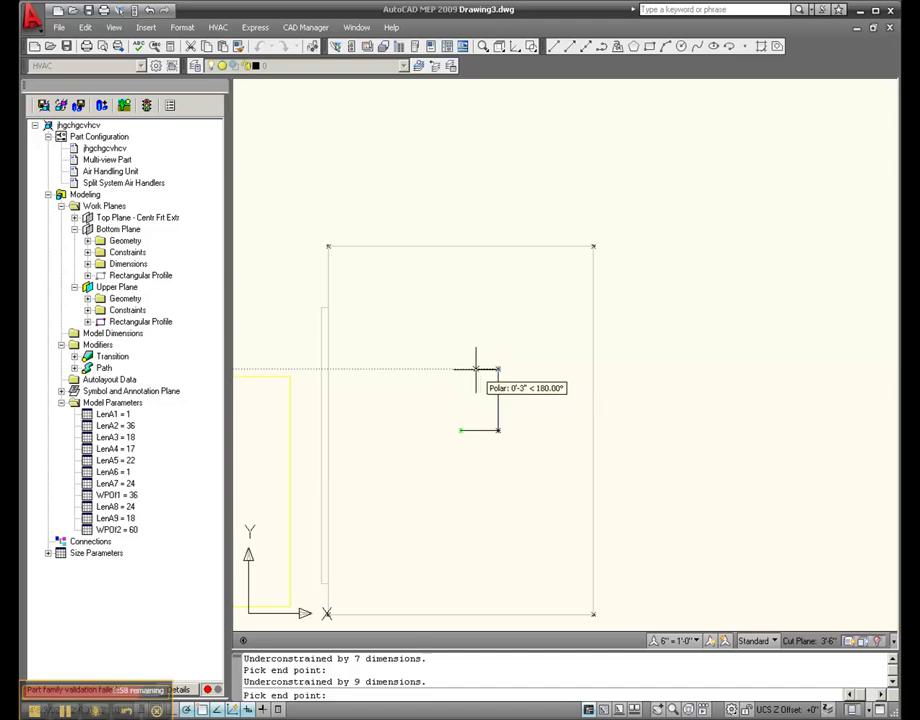
{"action": "left_click", "coordinate": [475, 369]}
{"action": "left_click", "coordinate": [475, 313]}
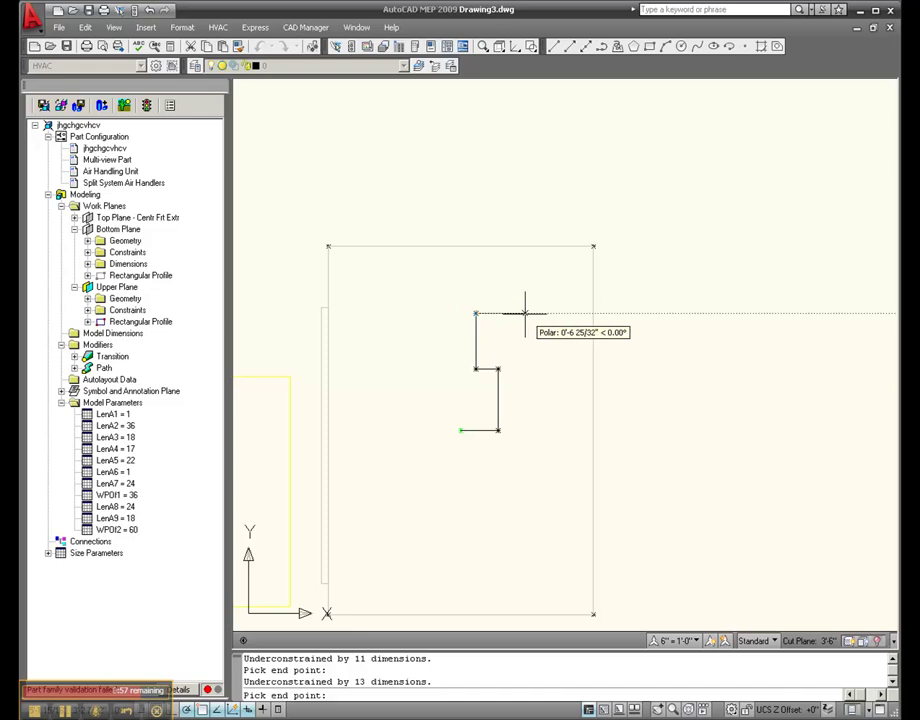
{"action": "key", "text": "Escape"}
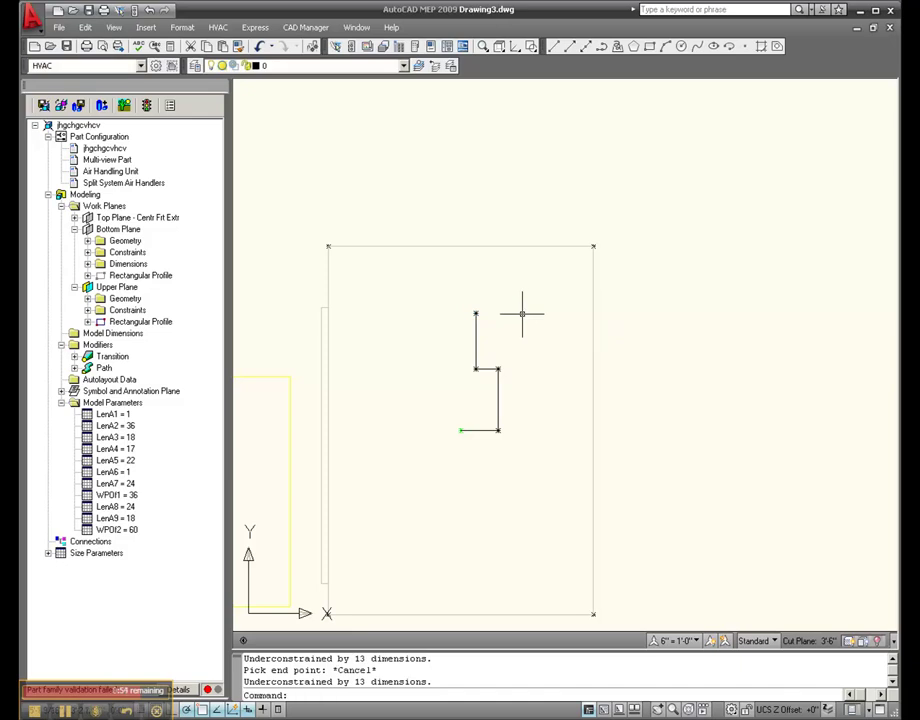
Step: Check the offsets of the red stepped path at the duct opening in the TOP view of 40RM.dwg, then return to Drawing3.dwg
{"action": "scroll", "coordinate": [515, 349], "scroll_direction": "up", "scroll_amount": 3}
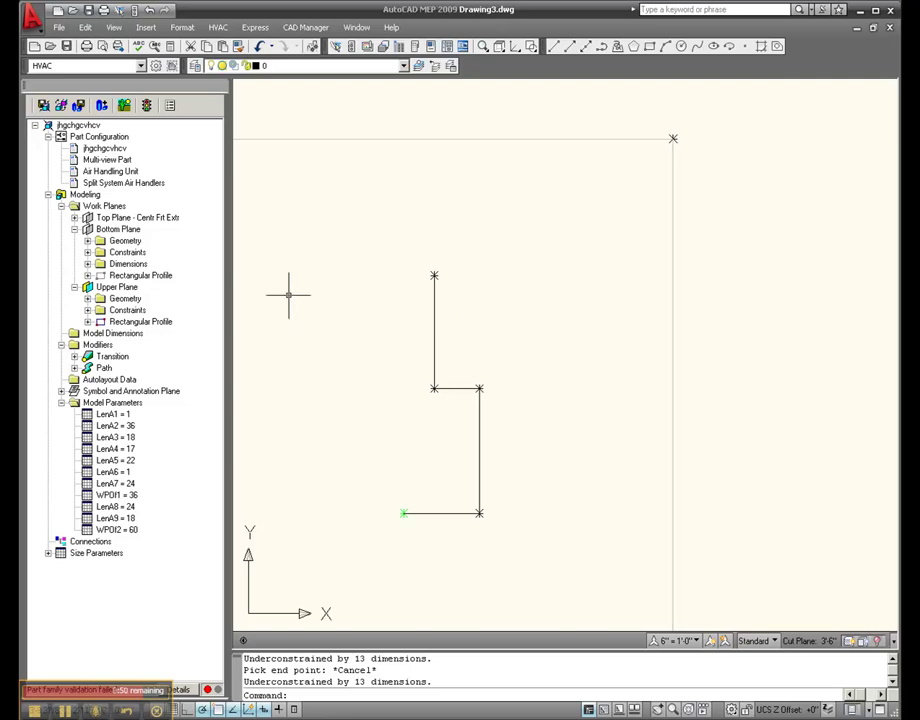
{"action": "left_click", "coordinate": [357, 27]}
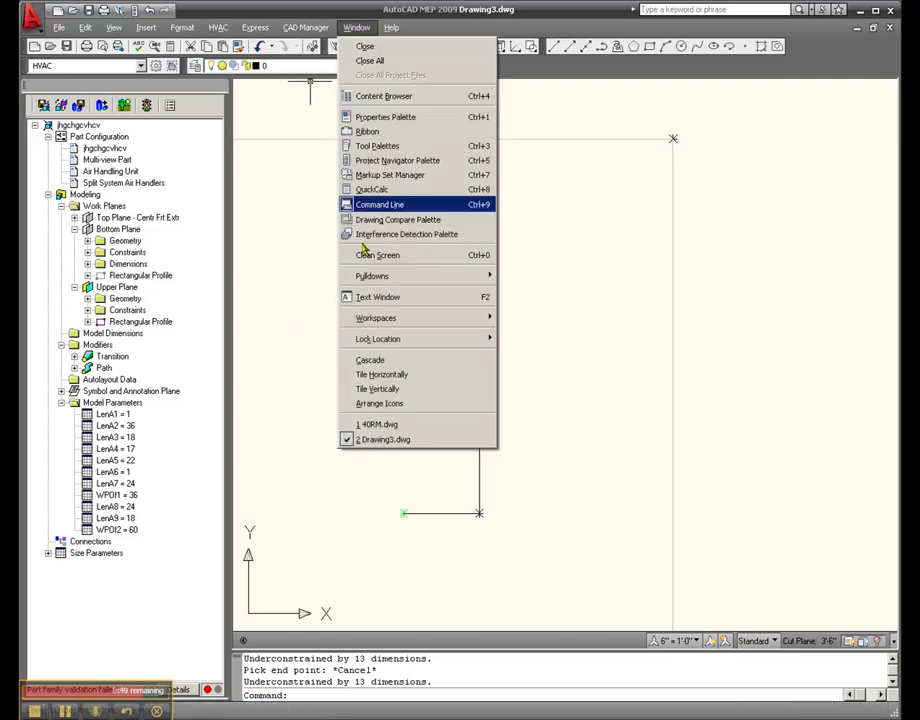
{"action": "left_click", "coordinate": [367, 425]}
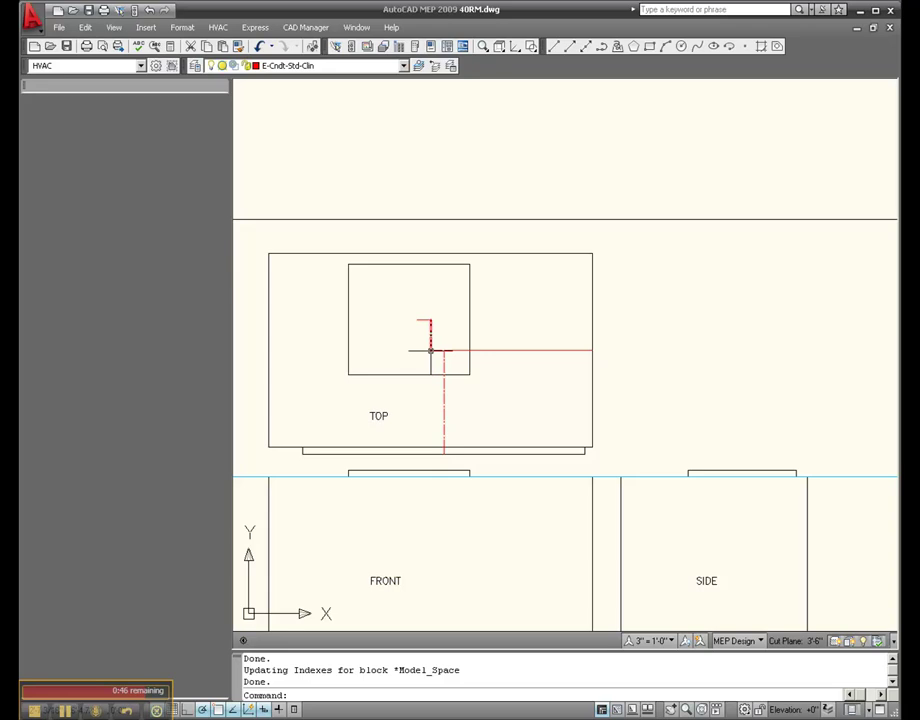
{"action": "mouse_move", "coordinate": [431, 350]}
{"action": "mouse_move", "coordinate": [430, 319]}
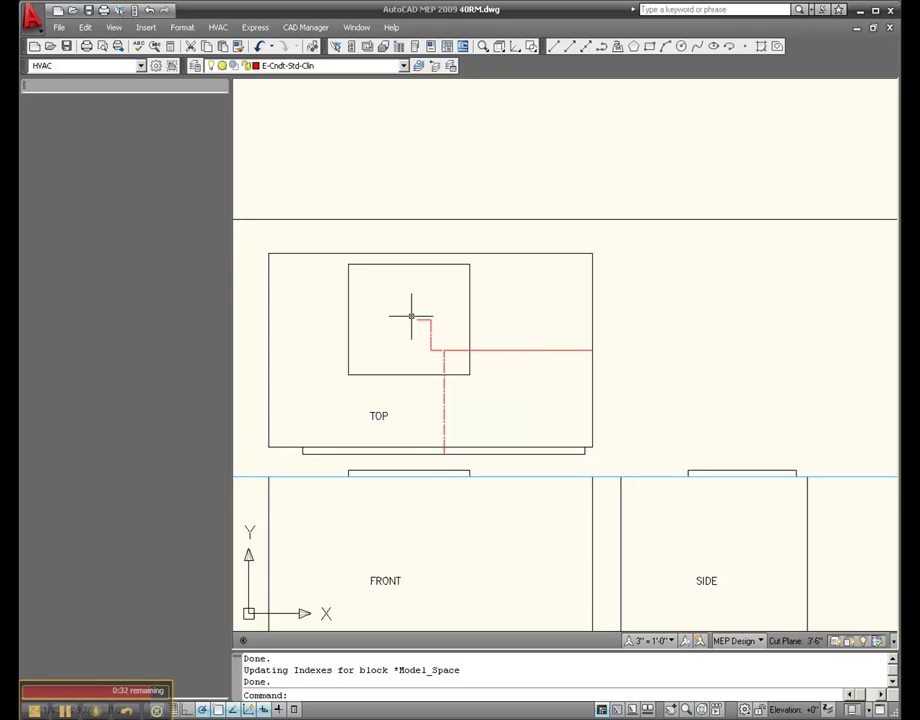
{"action": "left_click", "coordinate": [357, 27]}
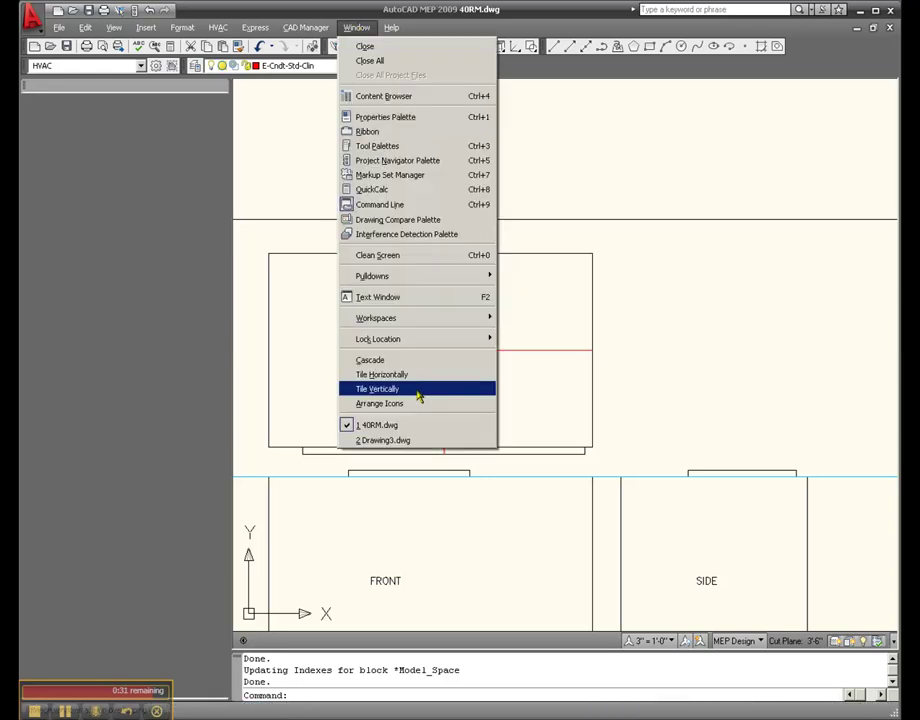
{"action": "left_click", "coordinate": [409, 441]}
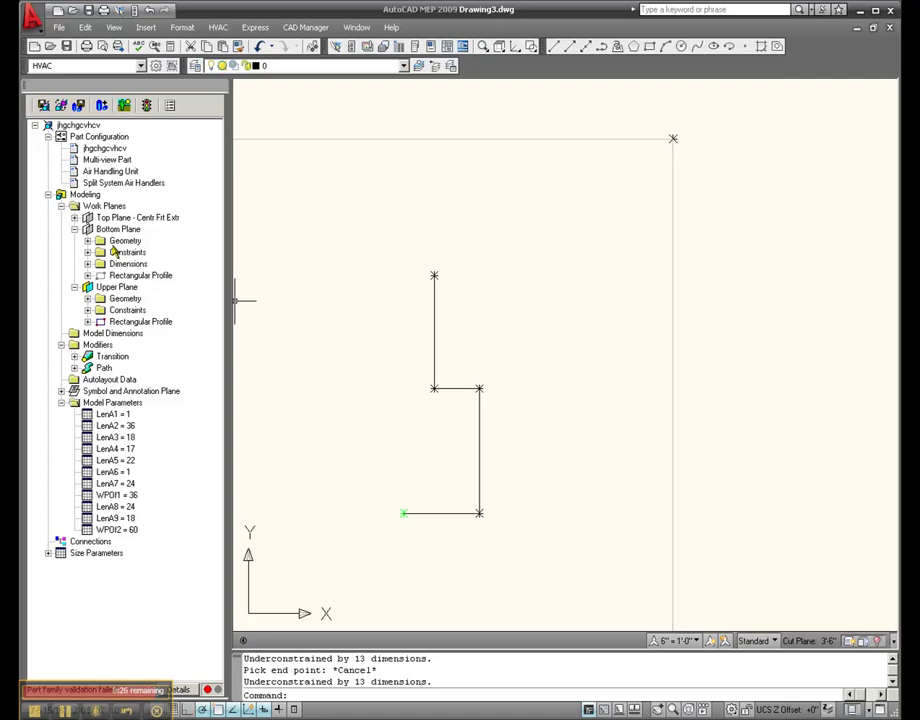
Step: Add a 4" horizontal distance dimension on the Upper Plane between the green centre point and the far end of the lowest line
{"action": "right_click", "coordinate": [116, 289]}
{"action": "mouse_move", "coordinate": [185, 413]}
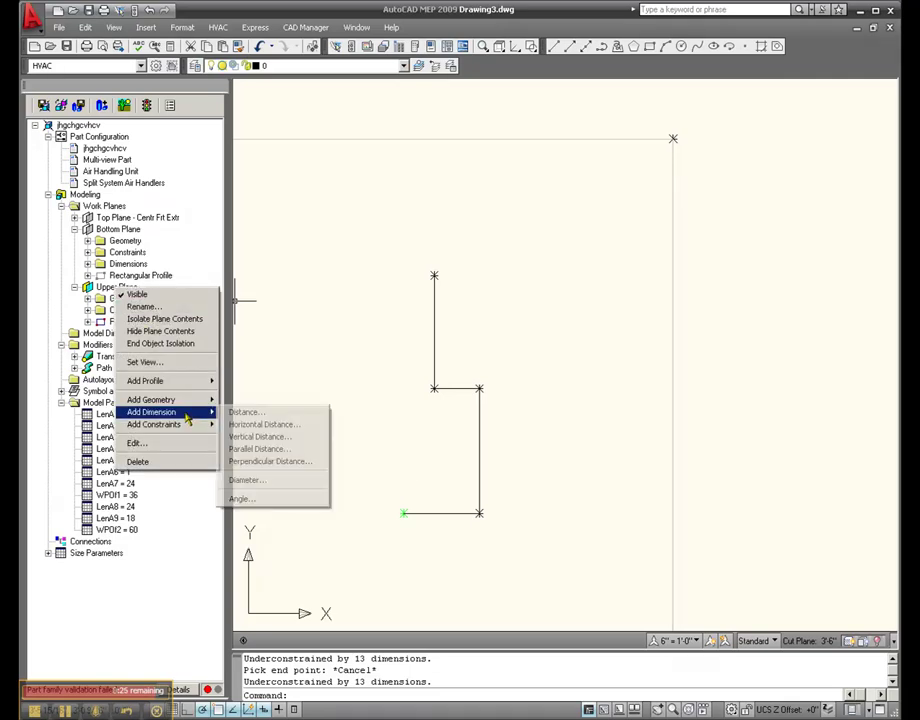
{"action": "left_click", "coordinate": [266, 426]}
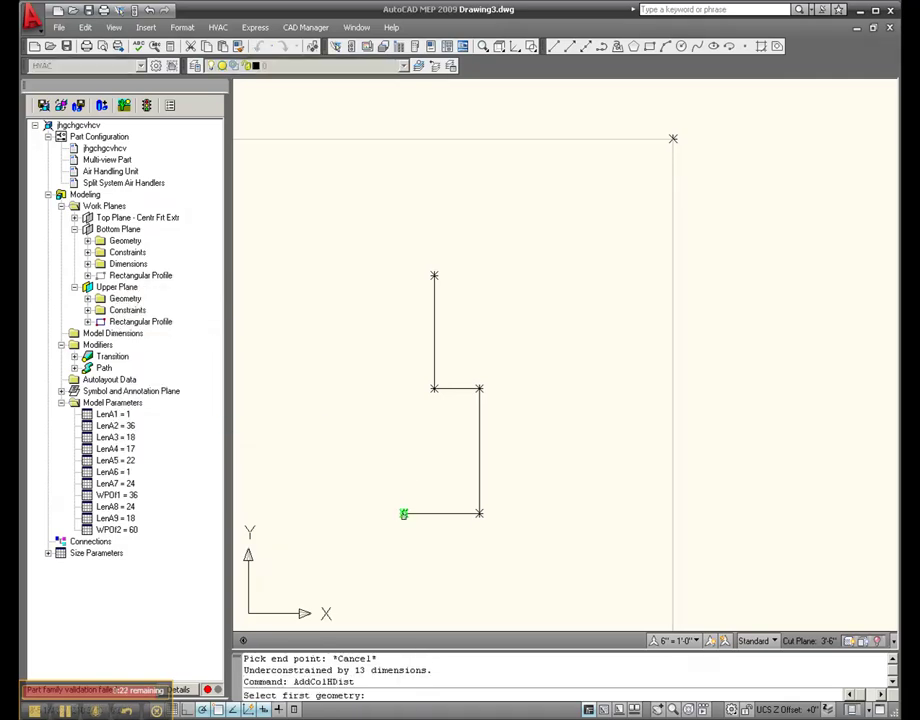
{"action": "left_click", "coordinate": [404, 514]}
{"action": "left_click", "coordinate": [479, 513]}
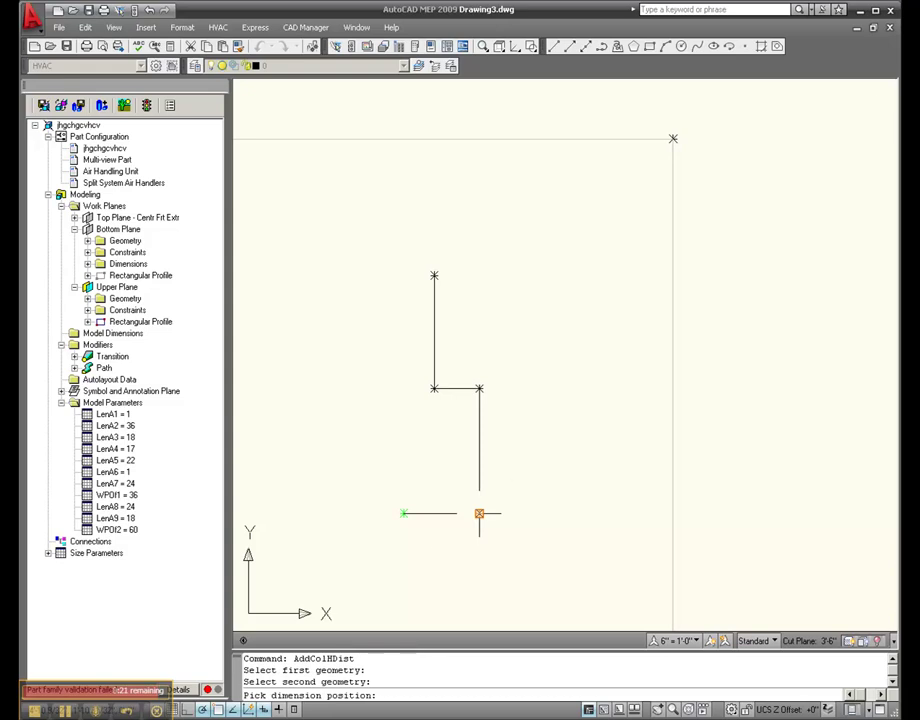
{"action": "left_click", "coordinate": [435, 546]}
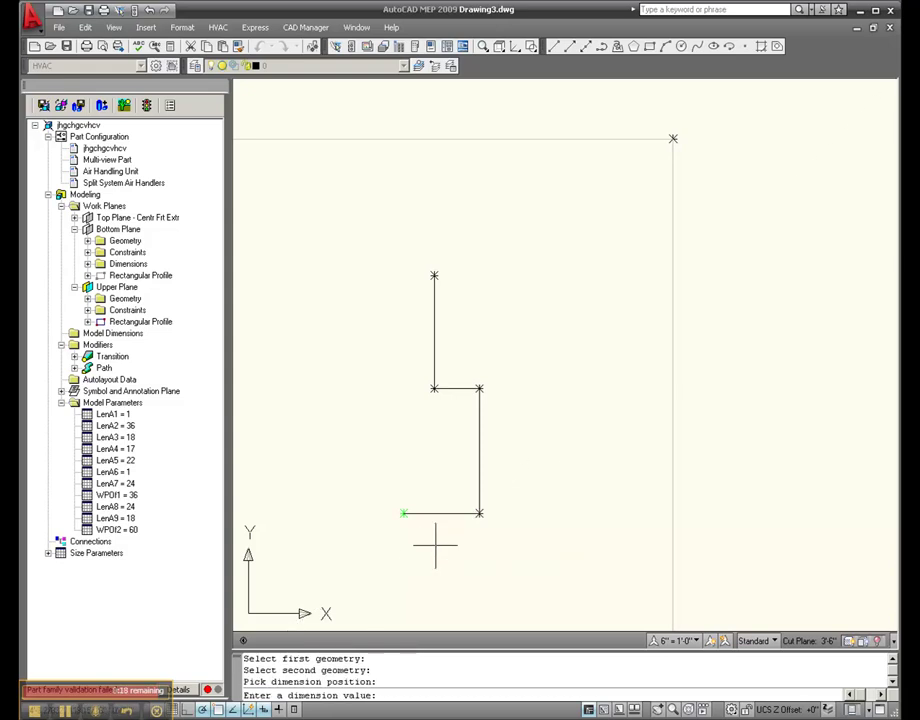
{"action": "type", "text": "4\""}
{"action": "key", "text": "Return"}
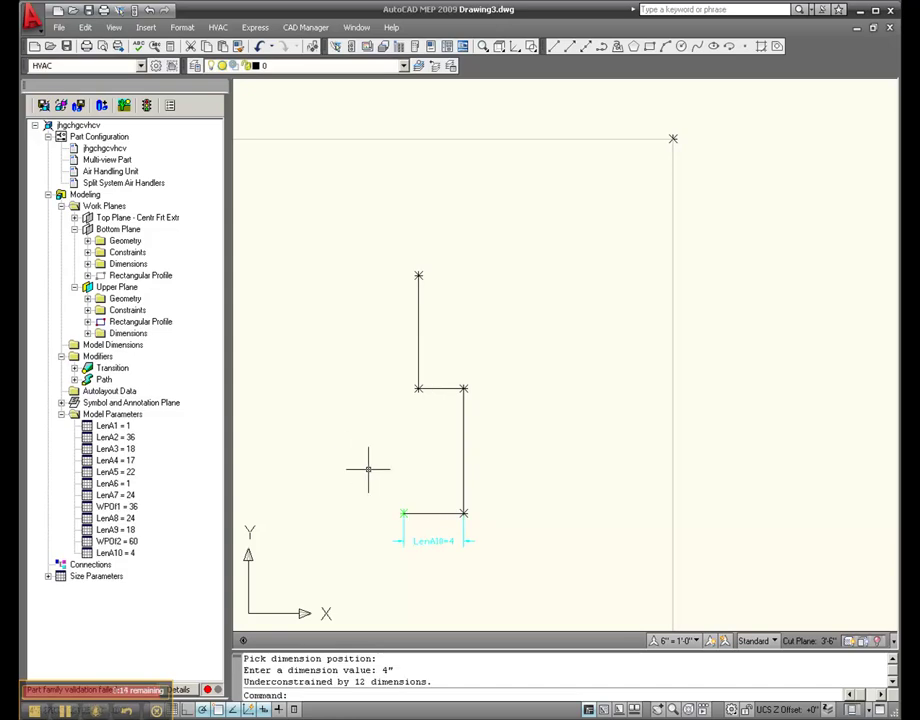
{"action": "right_click", "coordinate": [127, 290]}
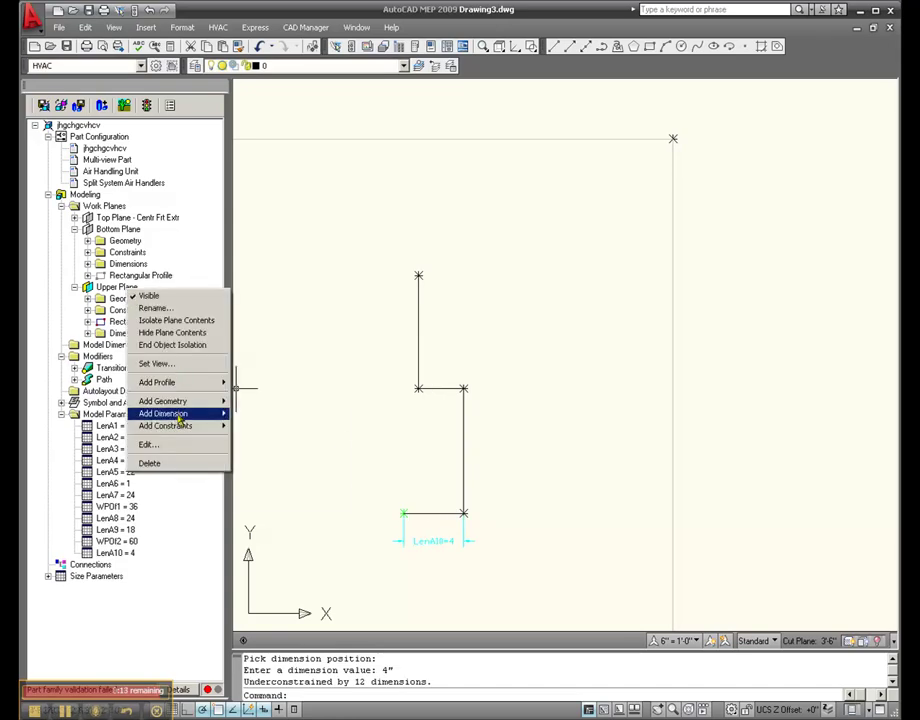
{"action": "mouse_move", "coordinate": [195, 413]}
{"action": "left_click", "coordinate": [289, 415]}
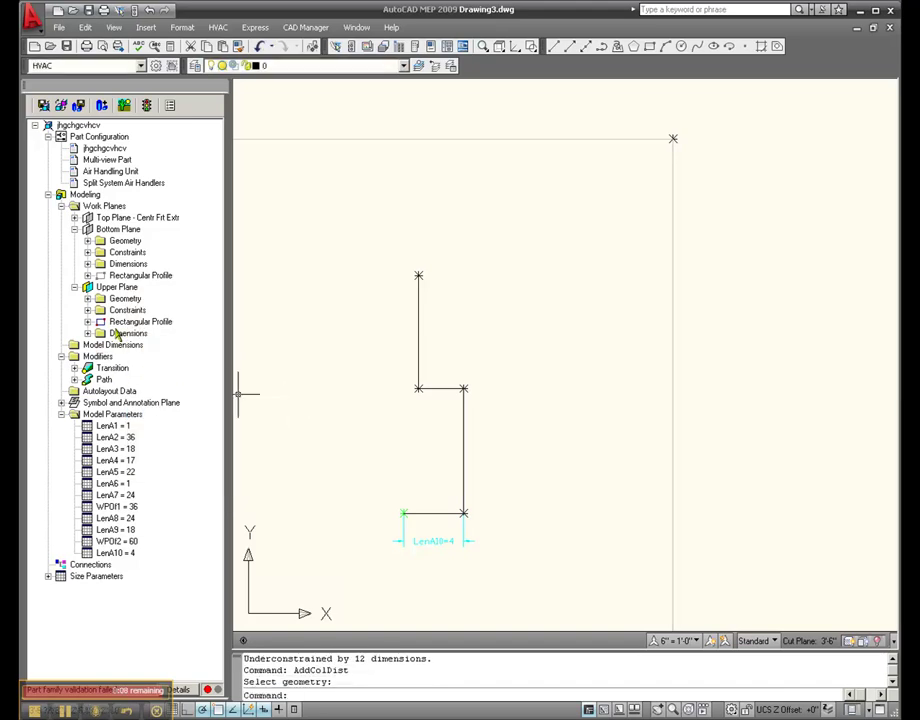
Step: Place a vertical distance dimension on the Upper Plane between the two endpoints of the lower vertical line, beside that line
{"action": "right_click", "coordinate": [122, 292]}
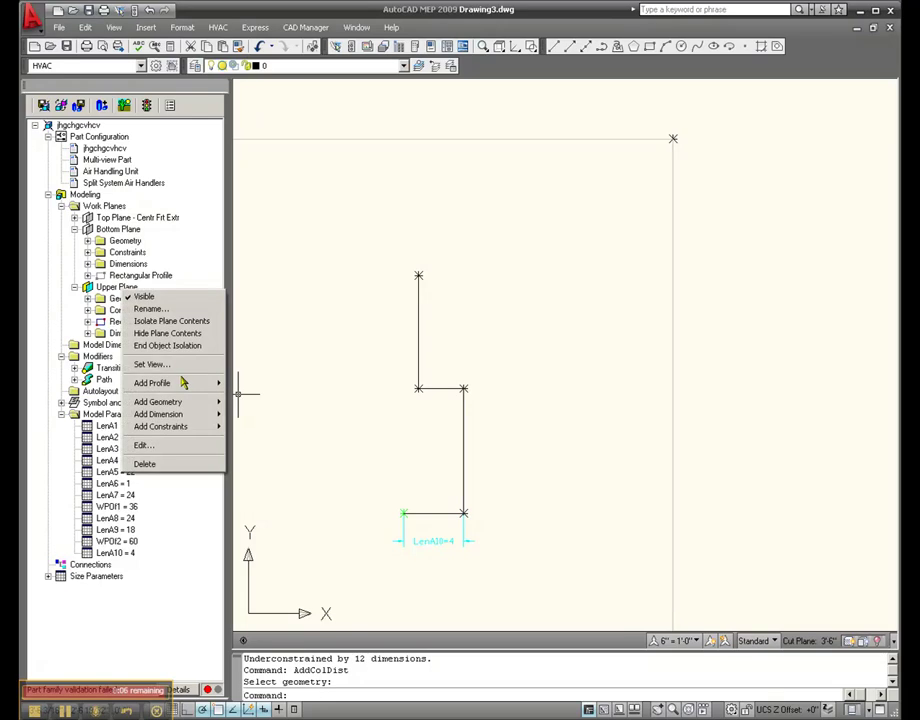
{"action": "mouse_move", "coordinate": [195, 413]}
{"action": "left_click", "coordinate": [266, 438]}
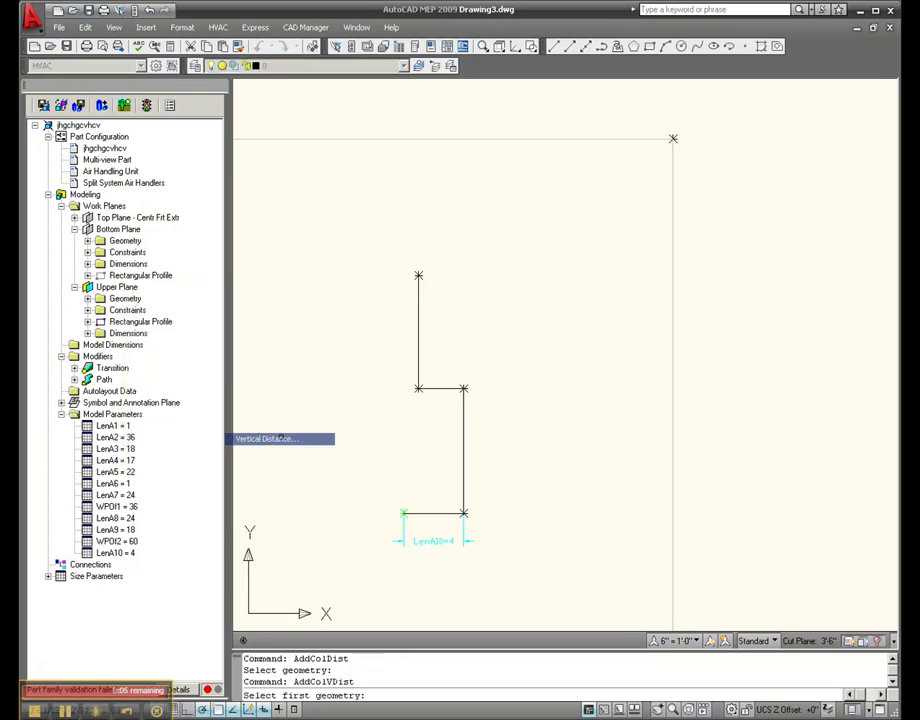
{"action": "left_click", "coordinate": [463, 513]}
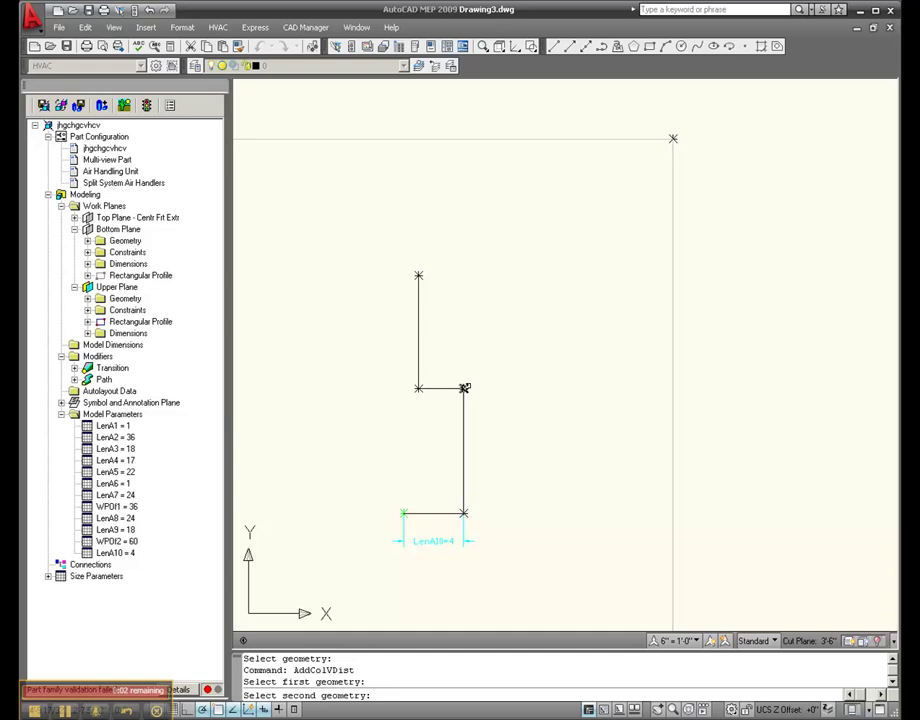
{"action": "left_click", "coordinate": [463, 388]}
{"action": "left_click", "coordinate": [494, 452]}
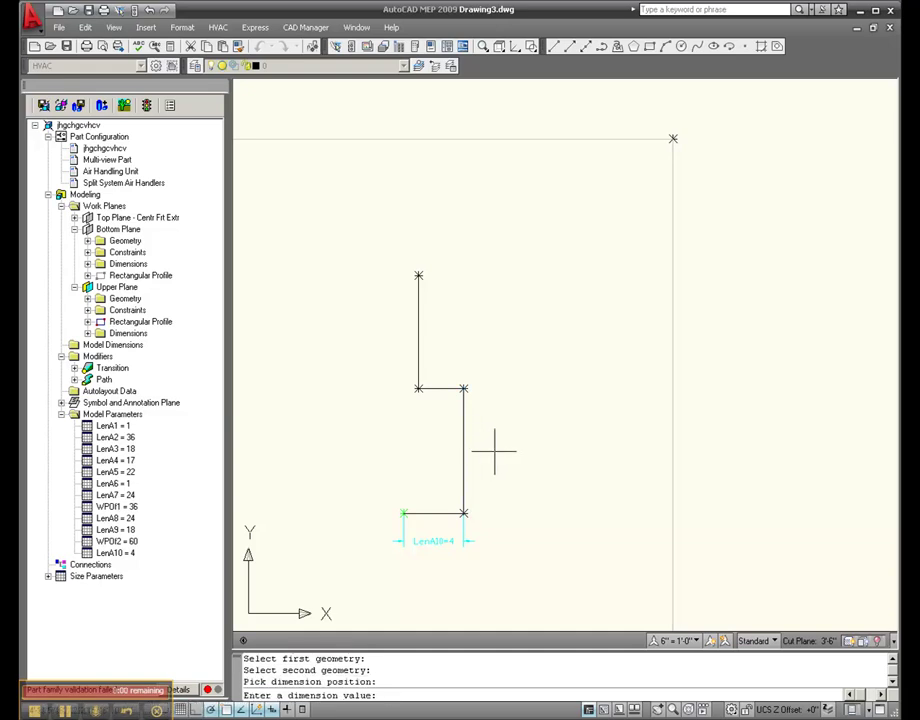